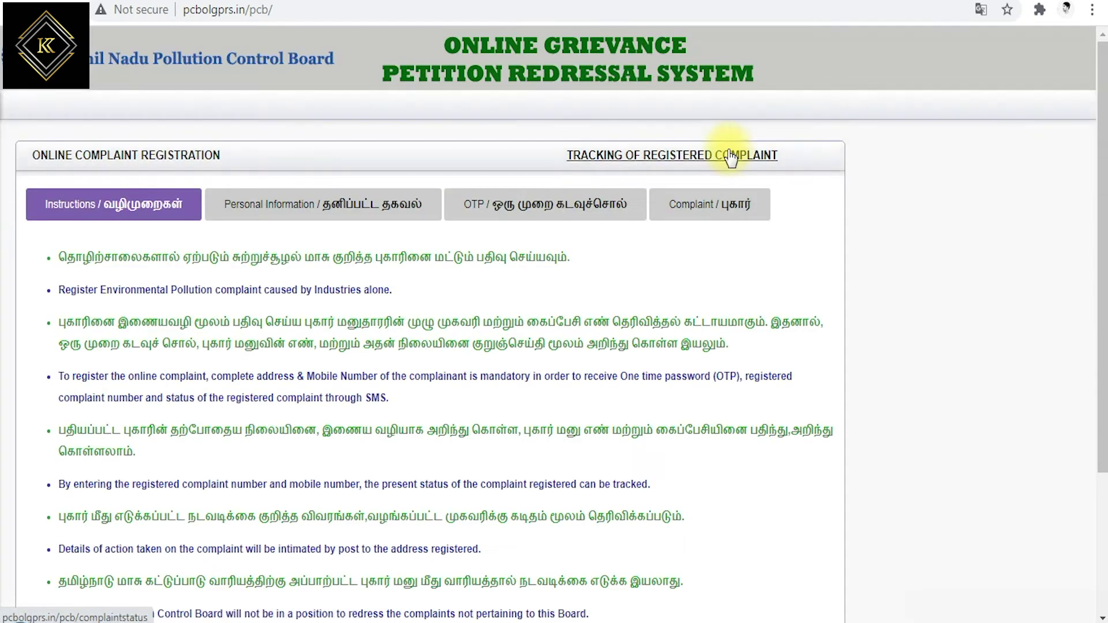
Read and highlight the instructions on complainant address, OTP, complaint number and status tracking
scroll(67, 234, down, 2)
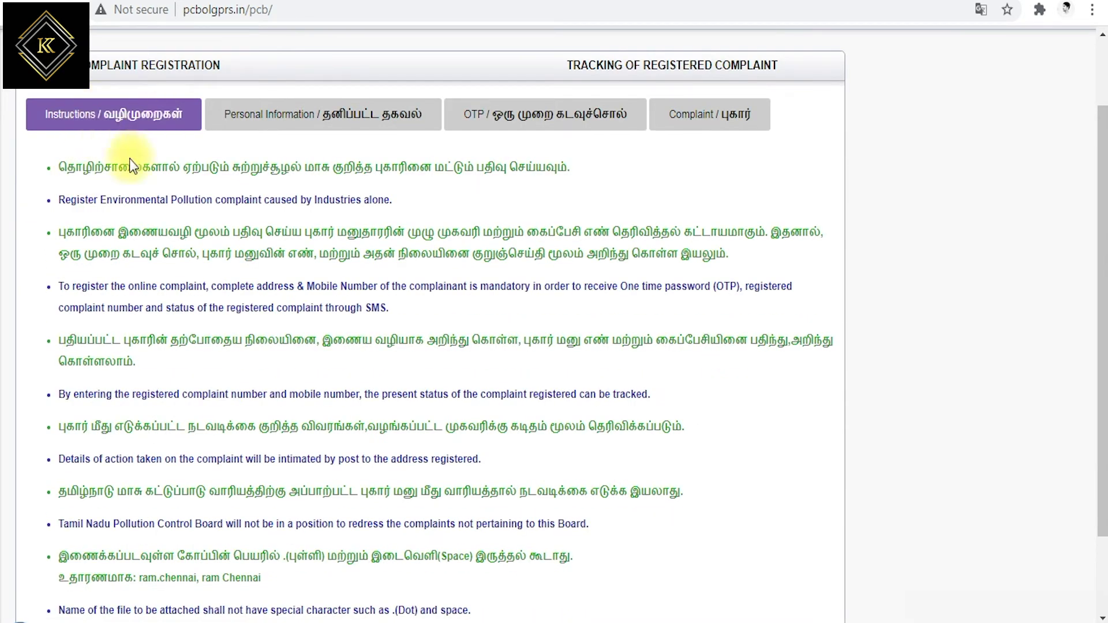
drag(143, 167, 570, 167)
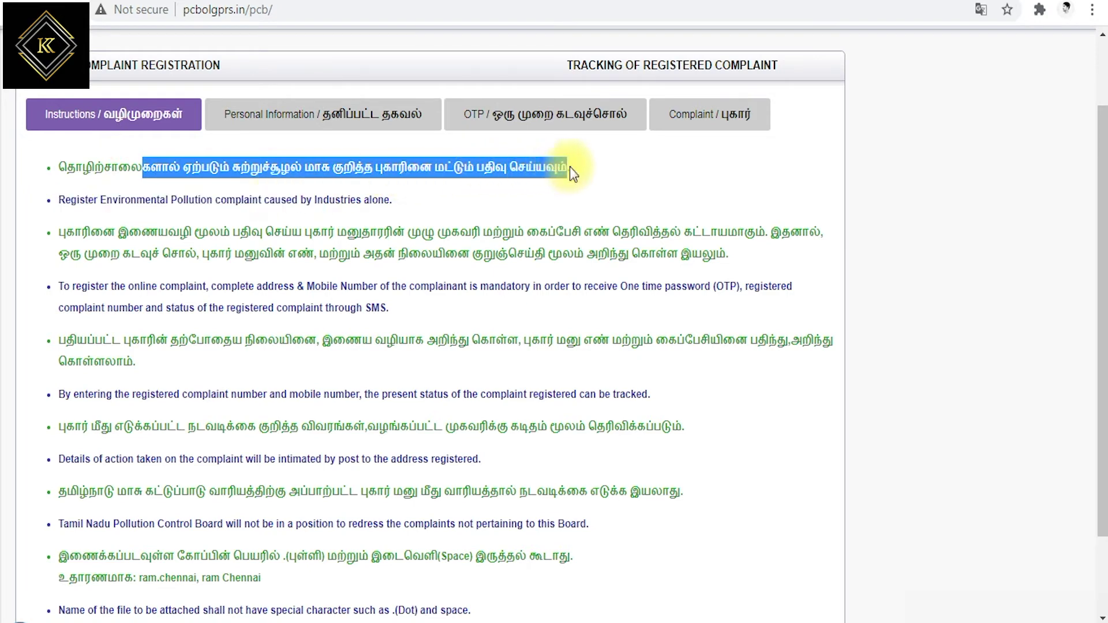
click(124, 185)
drag(61, 167, 535, 167)
drag(81, 232, 704, 226)
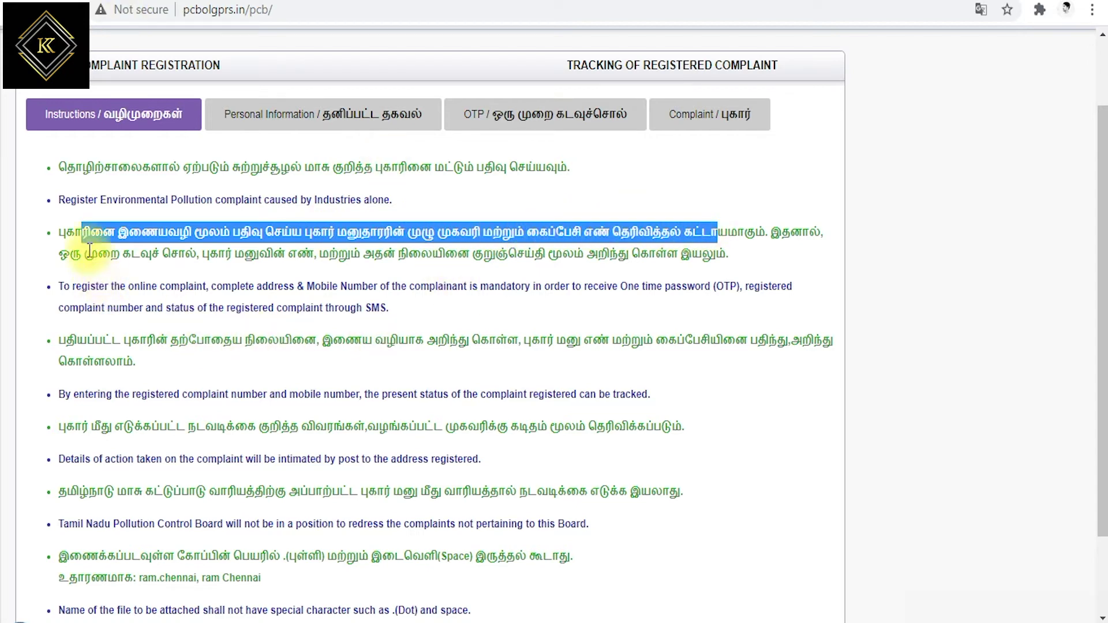
drag(86, 249, 732, 254)
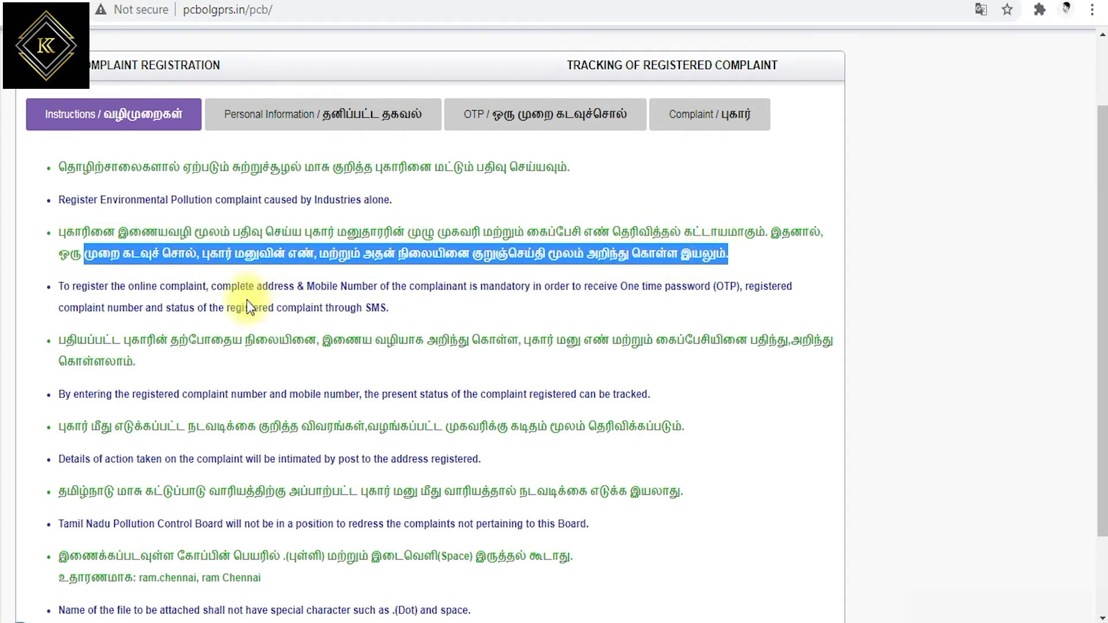
drag(65, 340, 435, 358)
Highlight the rules on postal replies, outside complaints and attachment file names, then go to Personal Information
scroll(434, 362, down, 2)
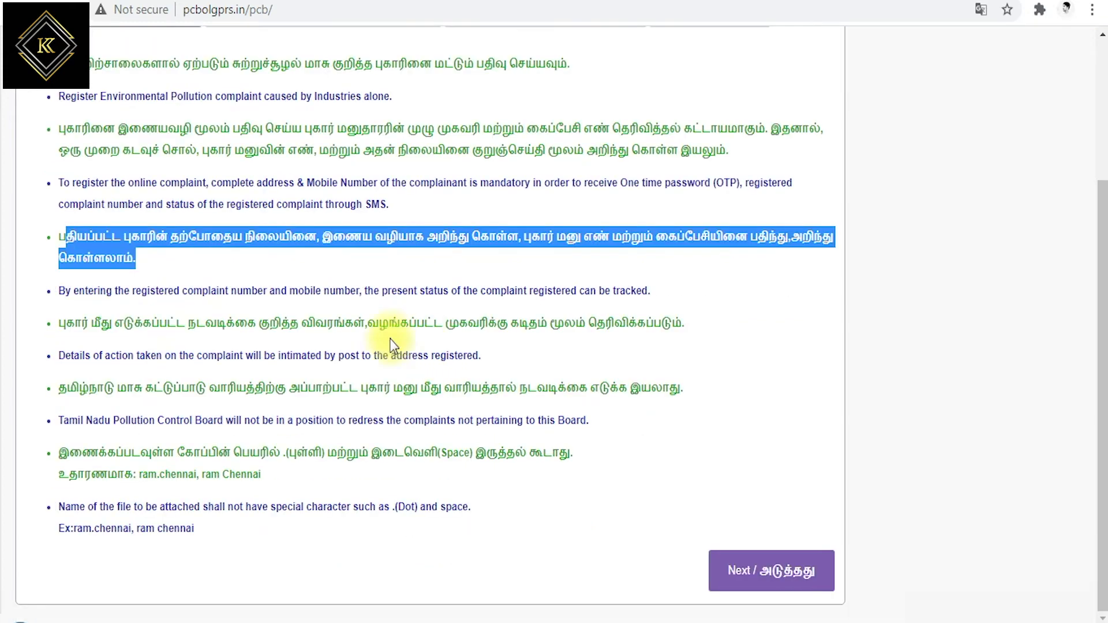
drag(66, 323, 663, 332)
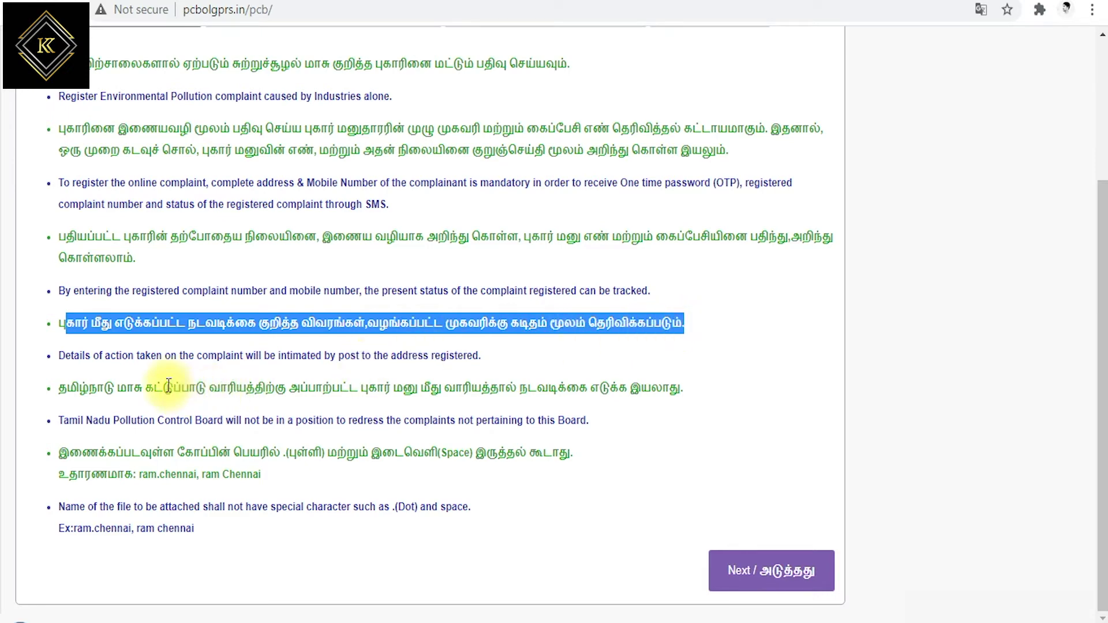
drag(79, 389, 685, 390)
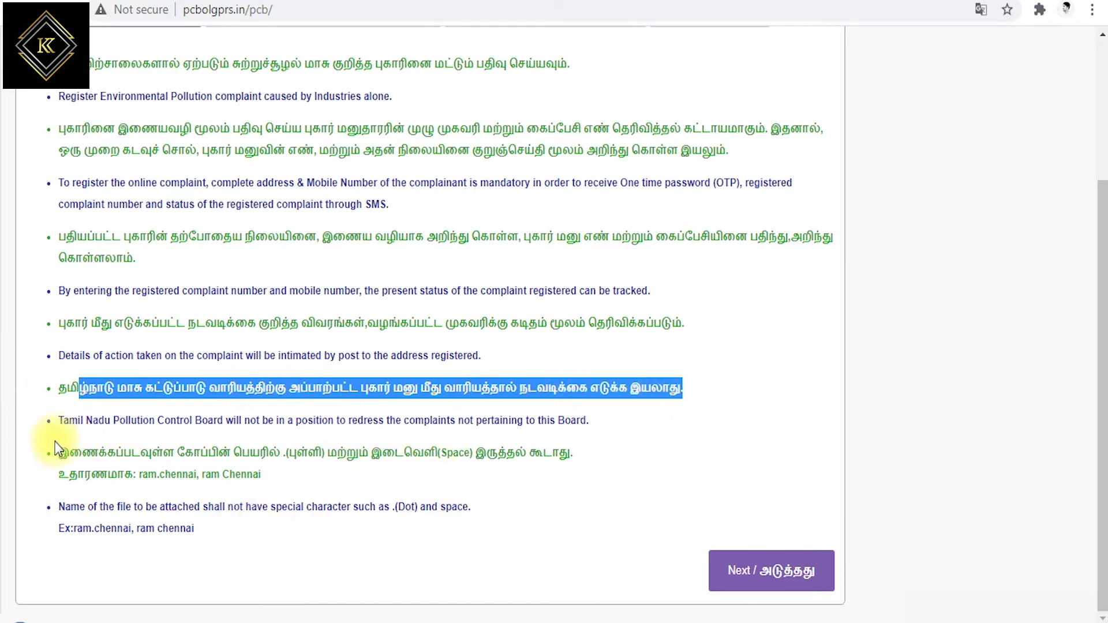
drag(58, 452, 289, 474)
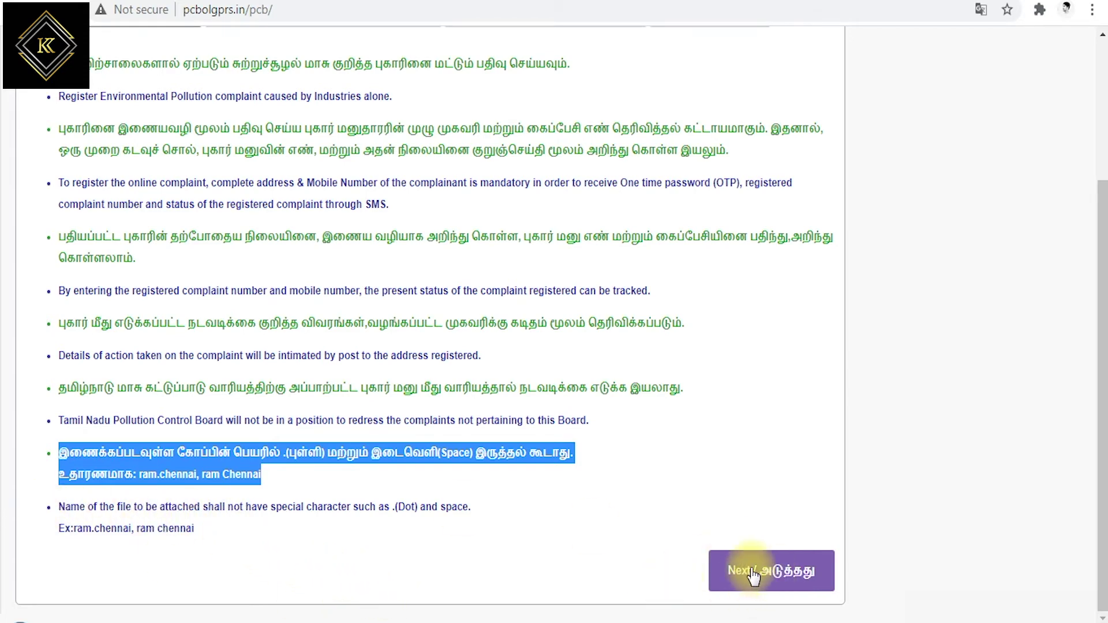
click(770, 571)
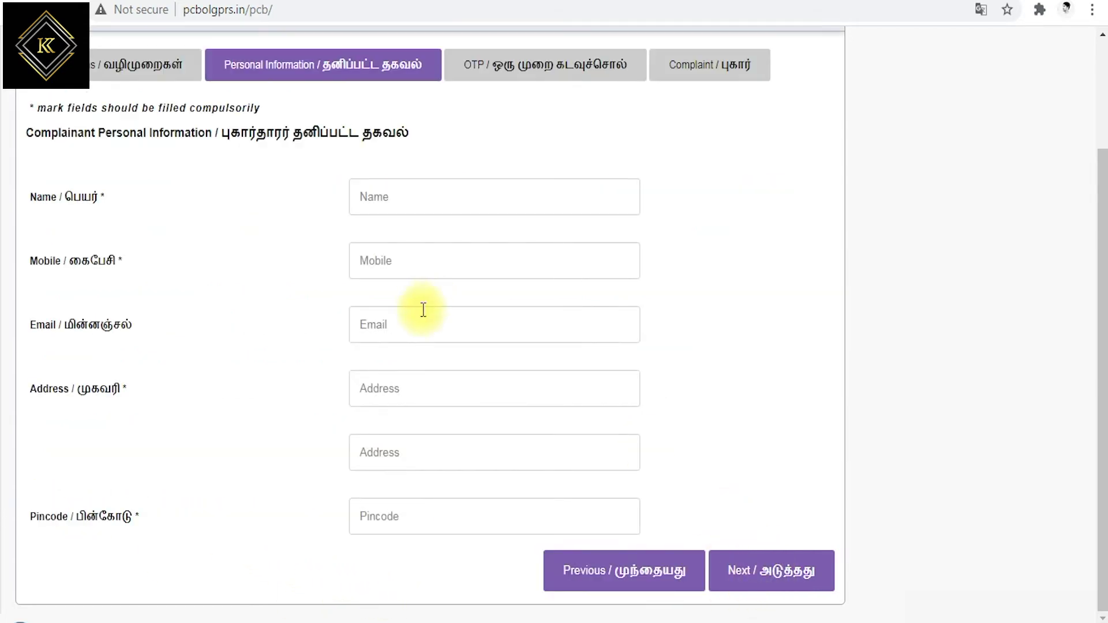
Enter the complainant's name and mobile number in the Personal Information form
scroll(421, 323, up, 3)
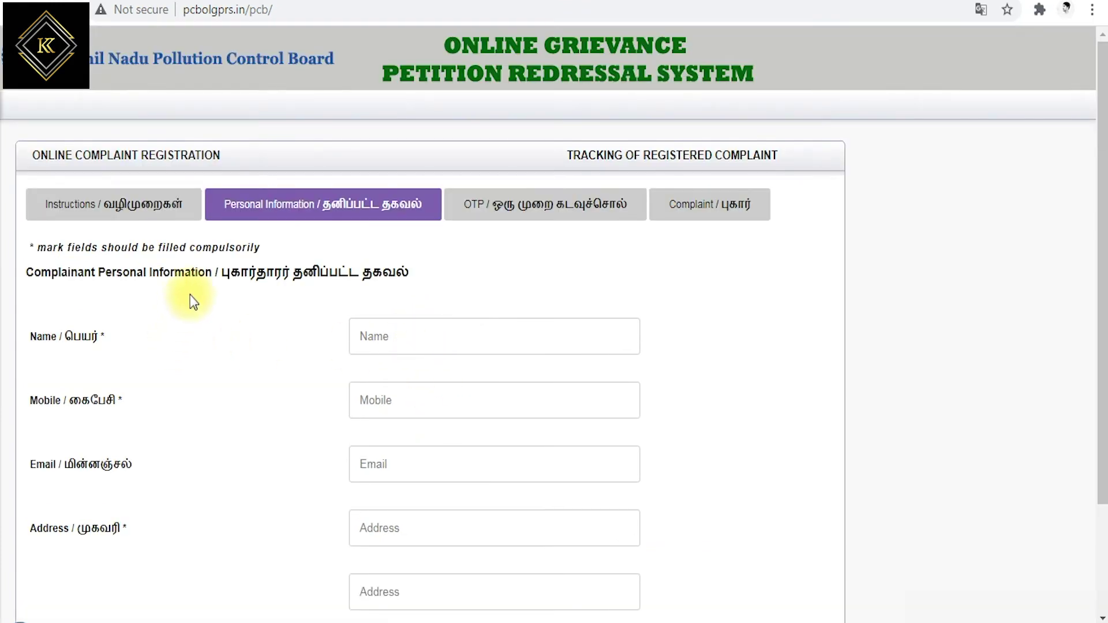
drag(34, 272, 415, 281)
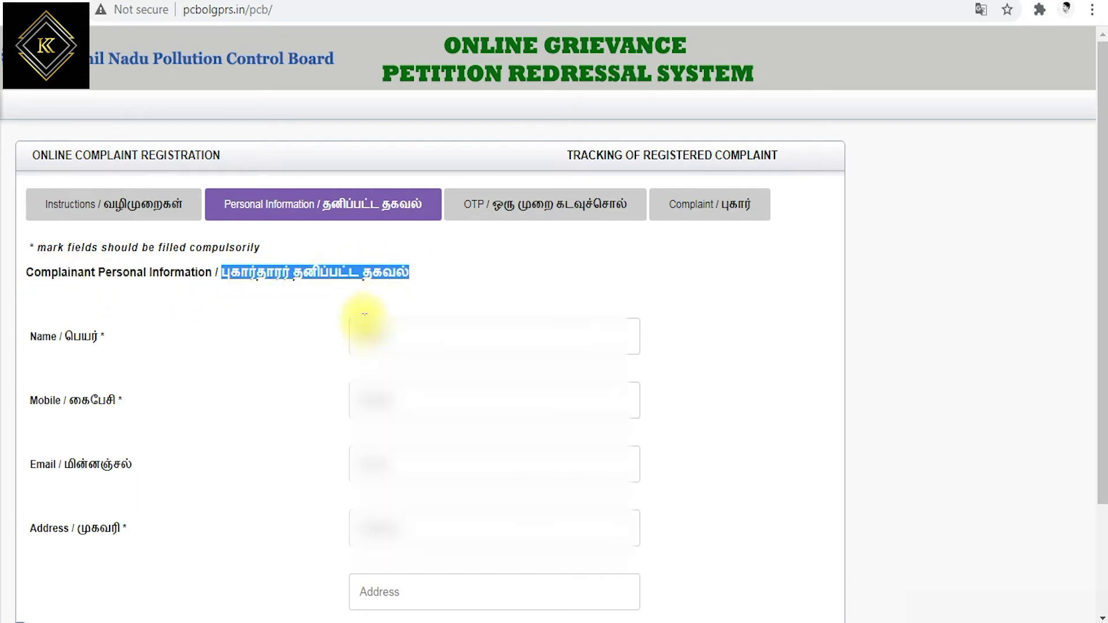
click(371, 335)
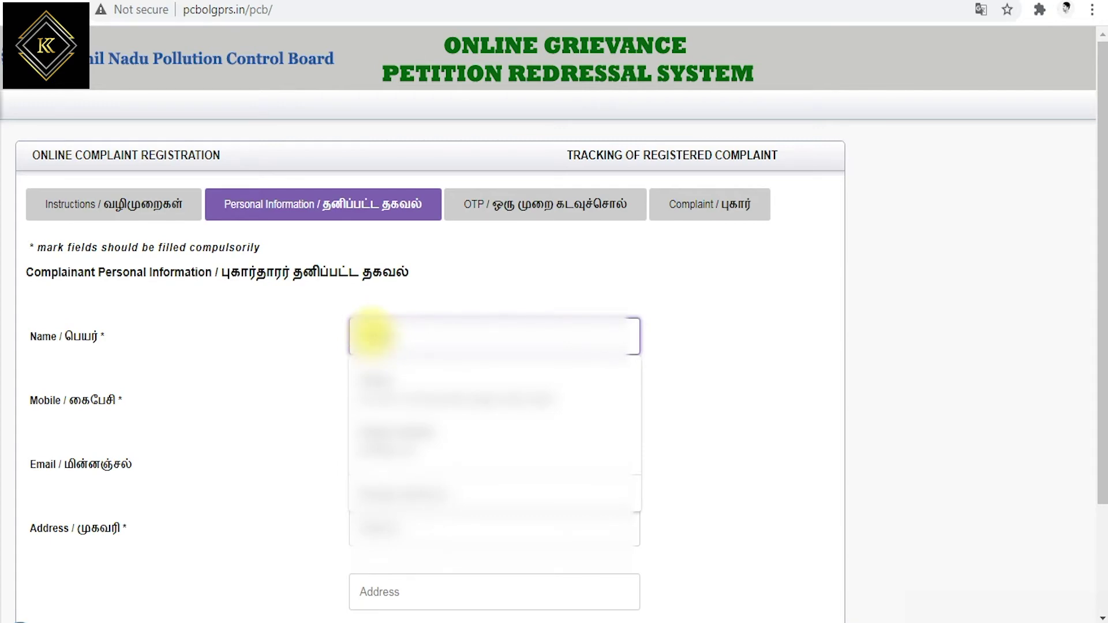
text(Kumar)
key(Tab)
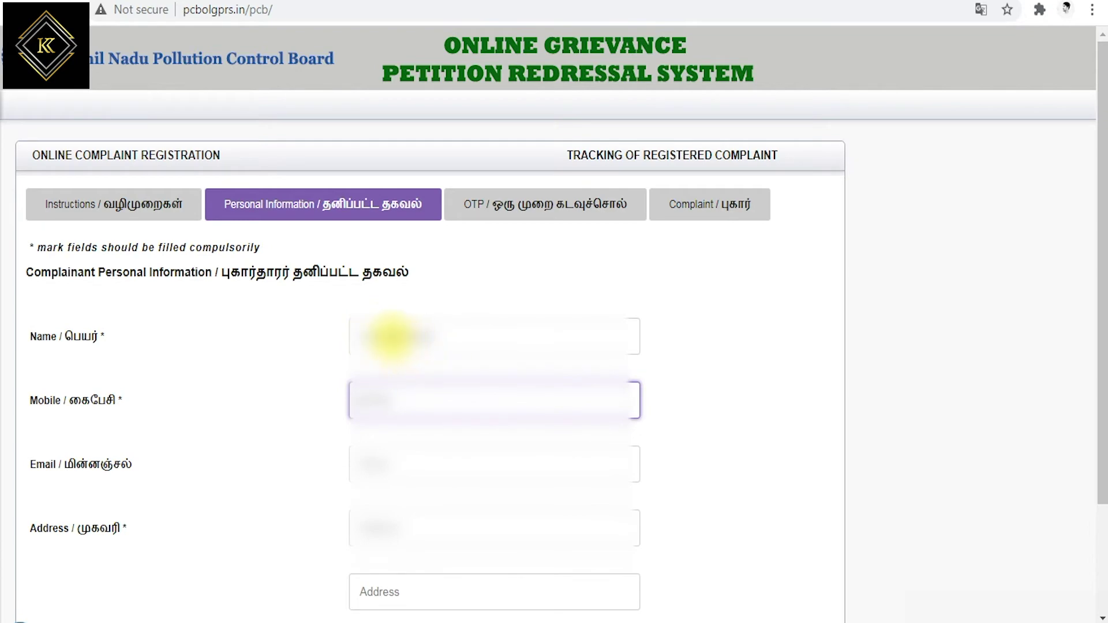
click(391, 337)
click(526, 324)
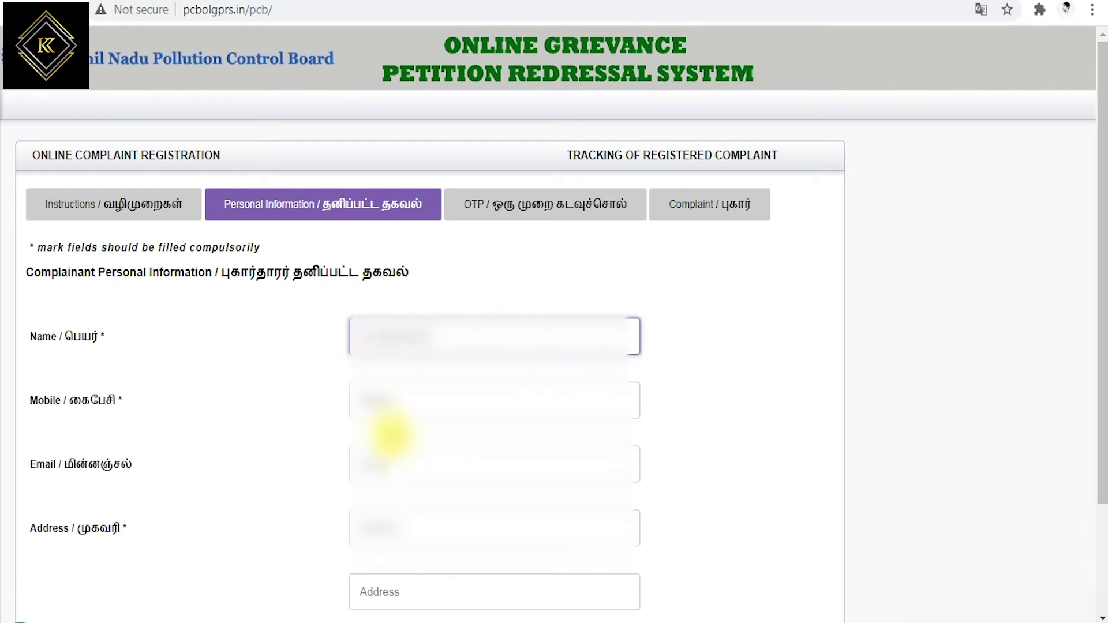
click(380, 397)
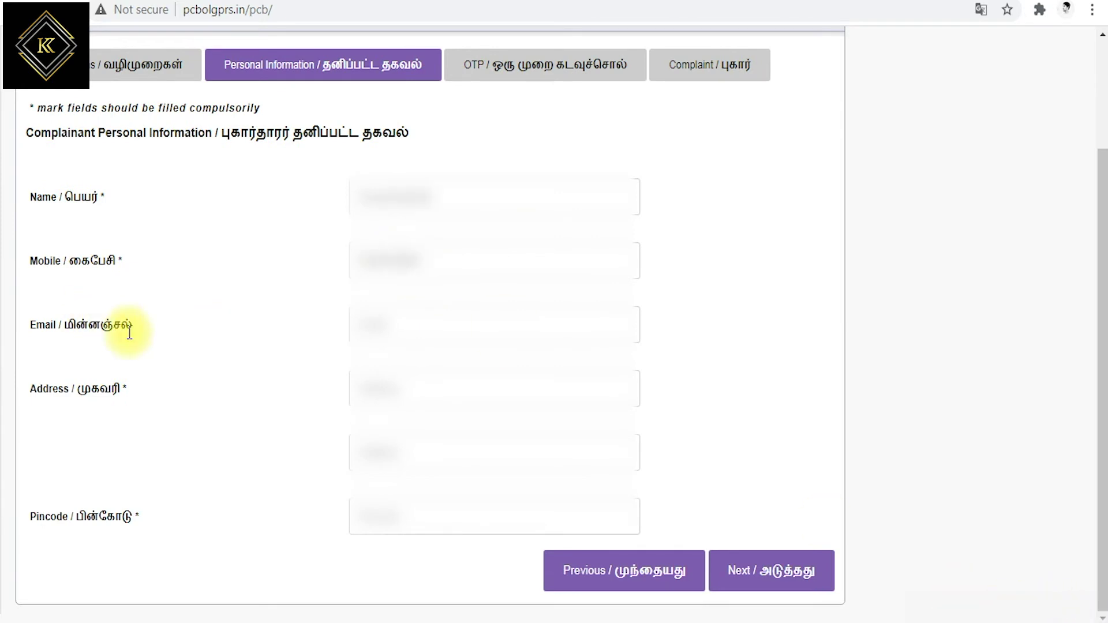
Fill in the e-mail address, both address lines and pincode, then advance to OTP verification
click(361, 326)
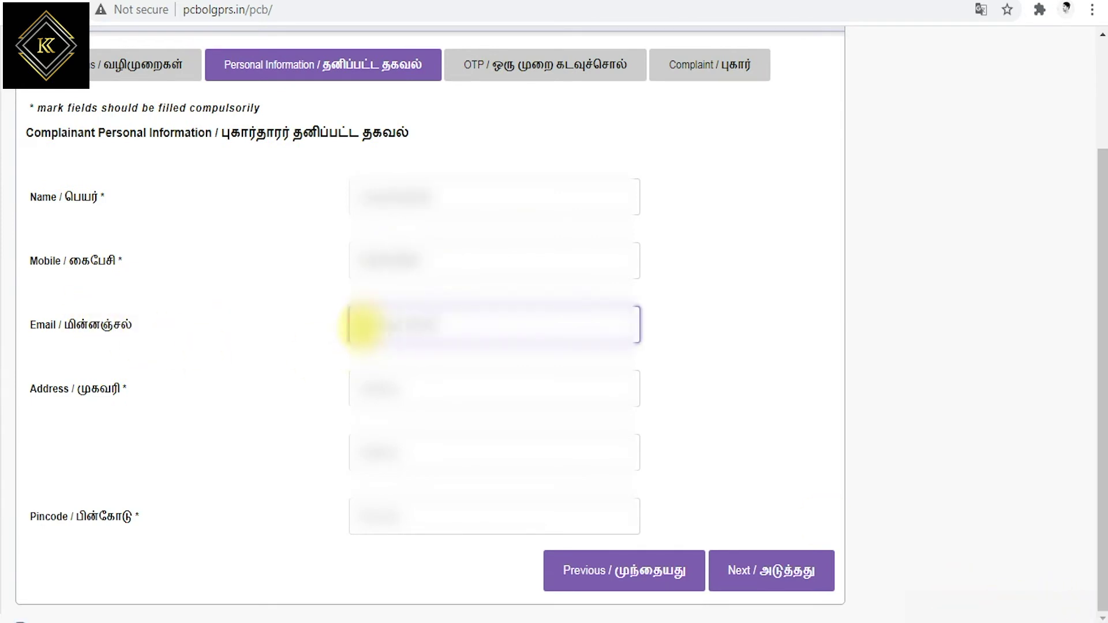
text(gmail.com)
key(Tab)
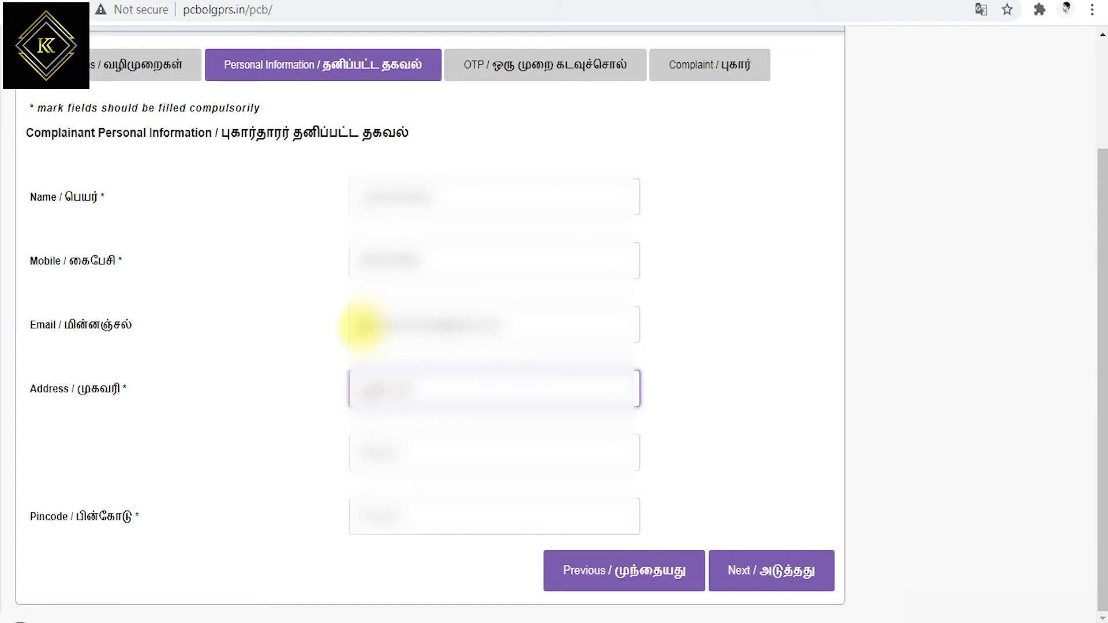
key(Tab)
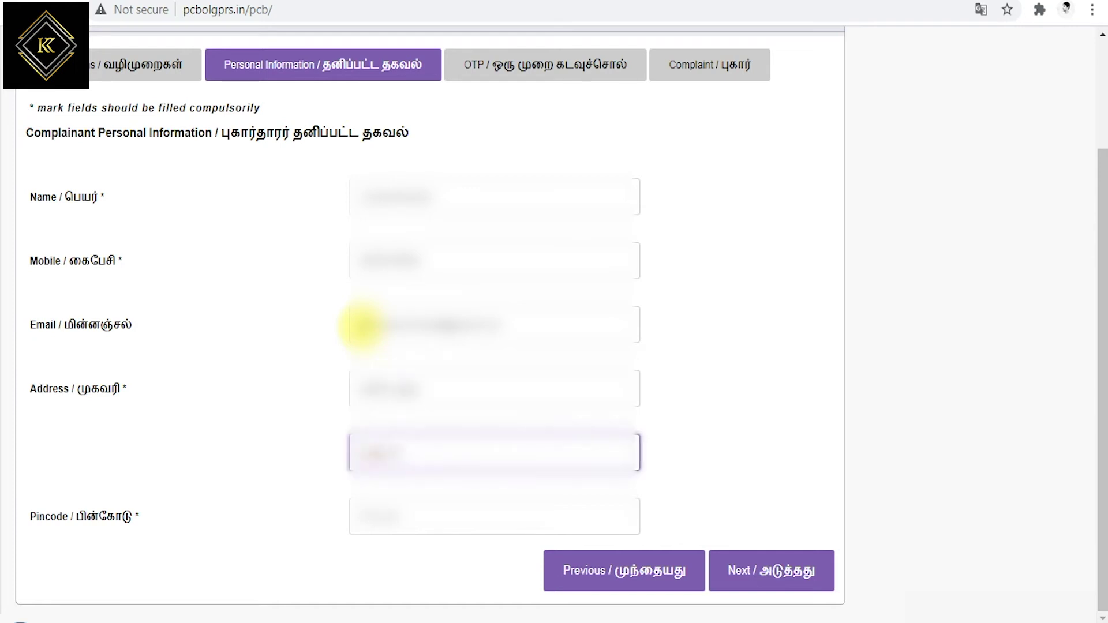
key(Tab)
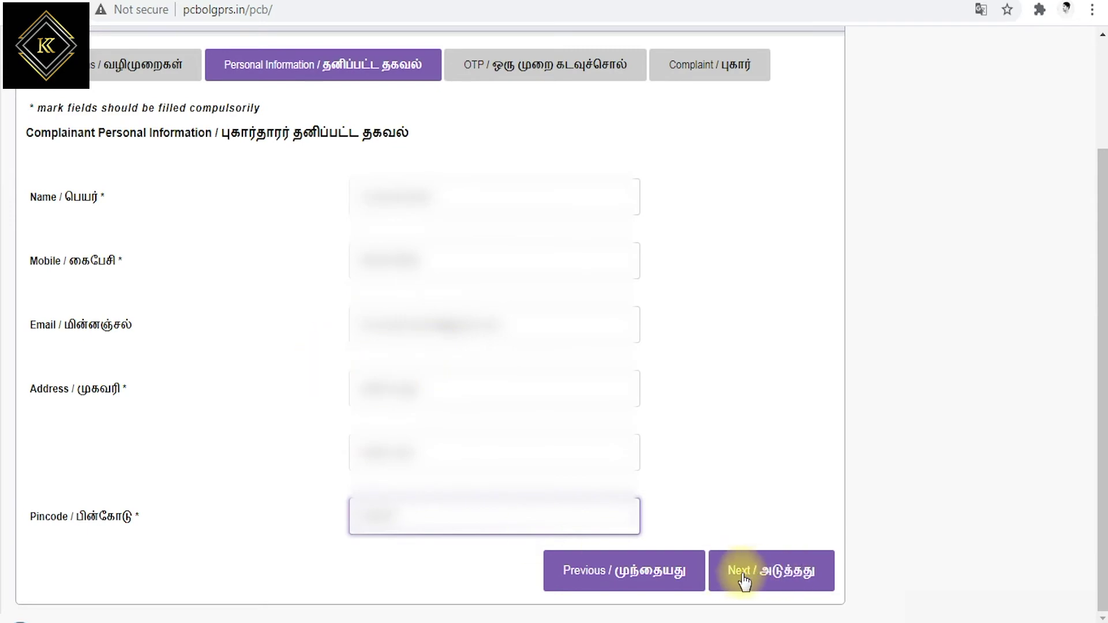
click(761, 574)
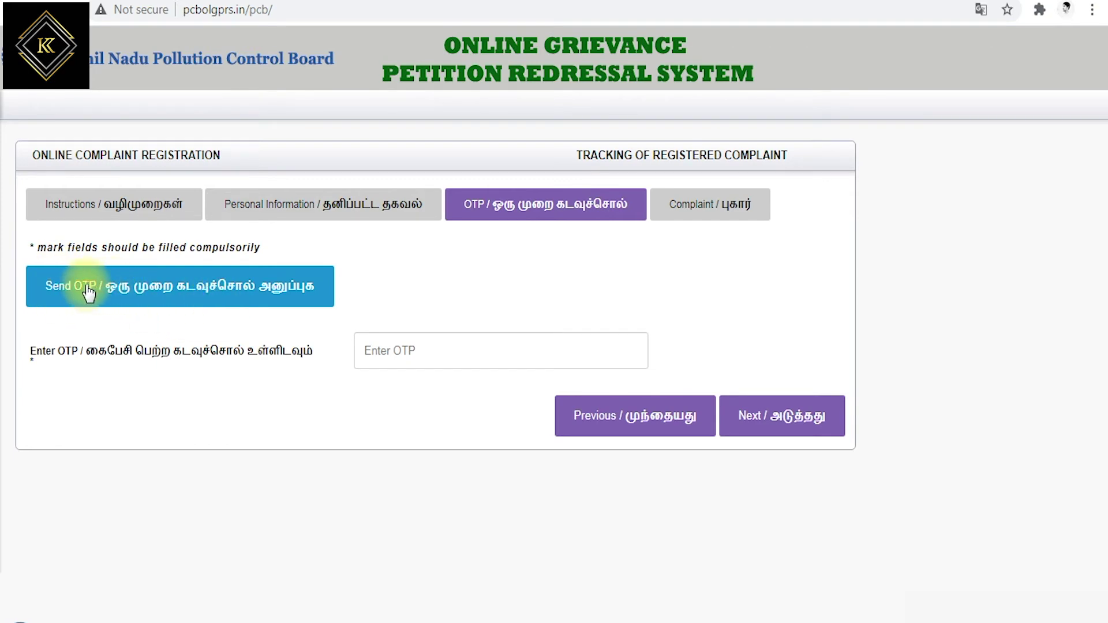
Request an OTP to the mobile, enter the received code and continue to the Complaint tab
click(93, 286)
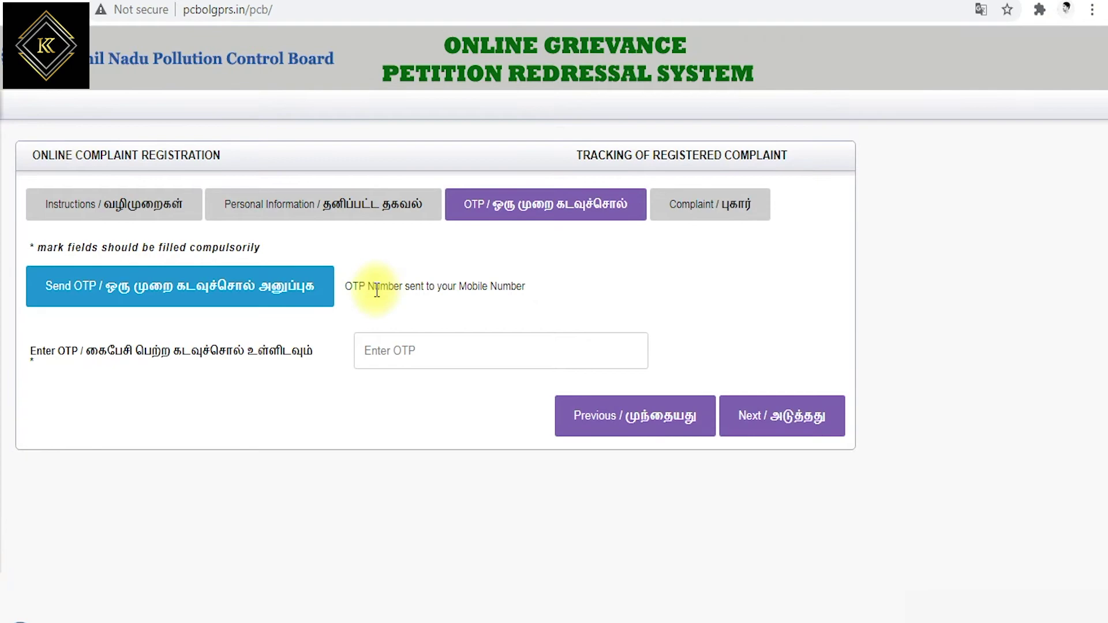
drag(369, 287, 507, 301)
click(445, 362)
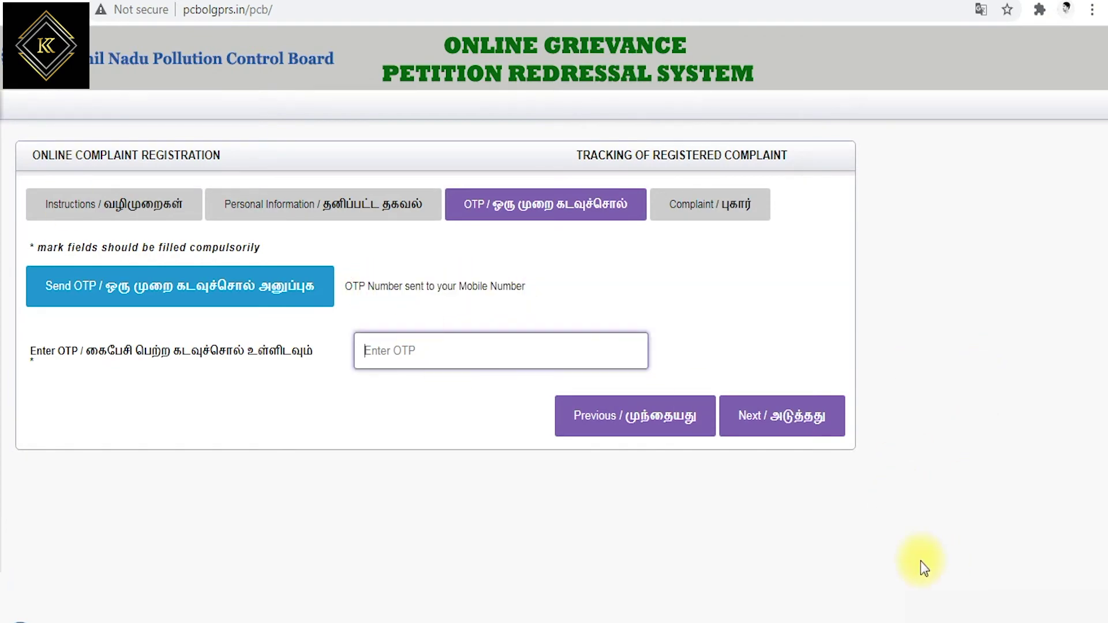
click(513, 341)
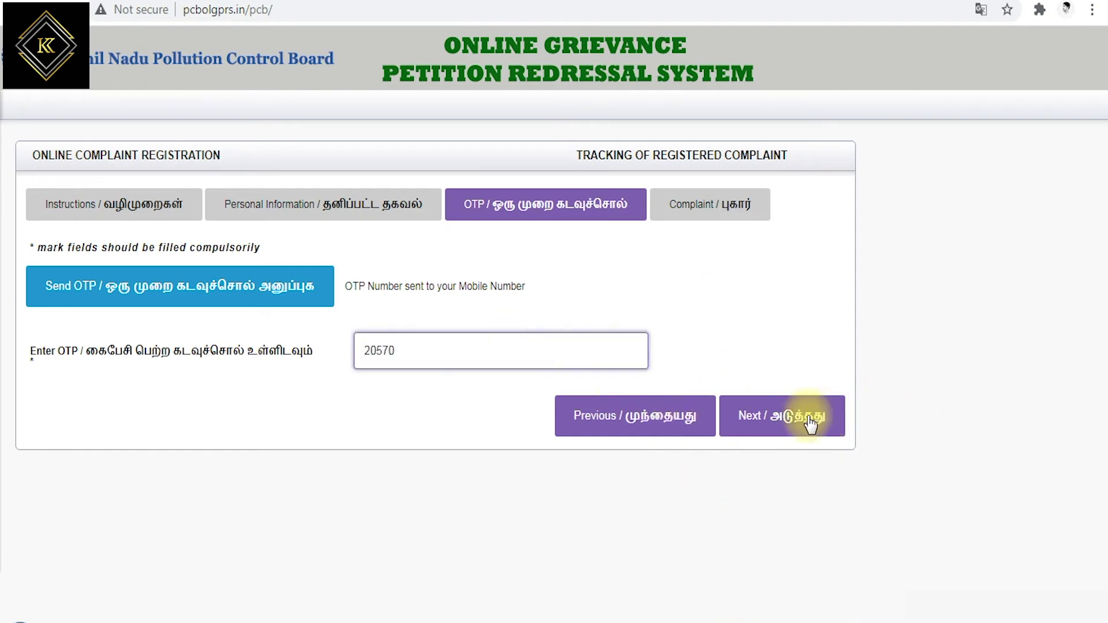
click(802, 417)
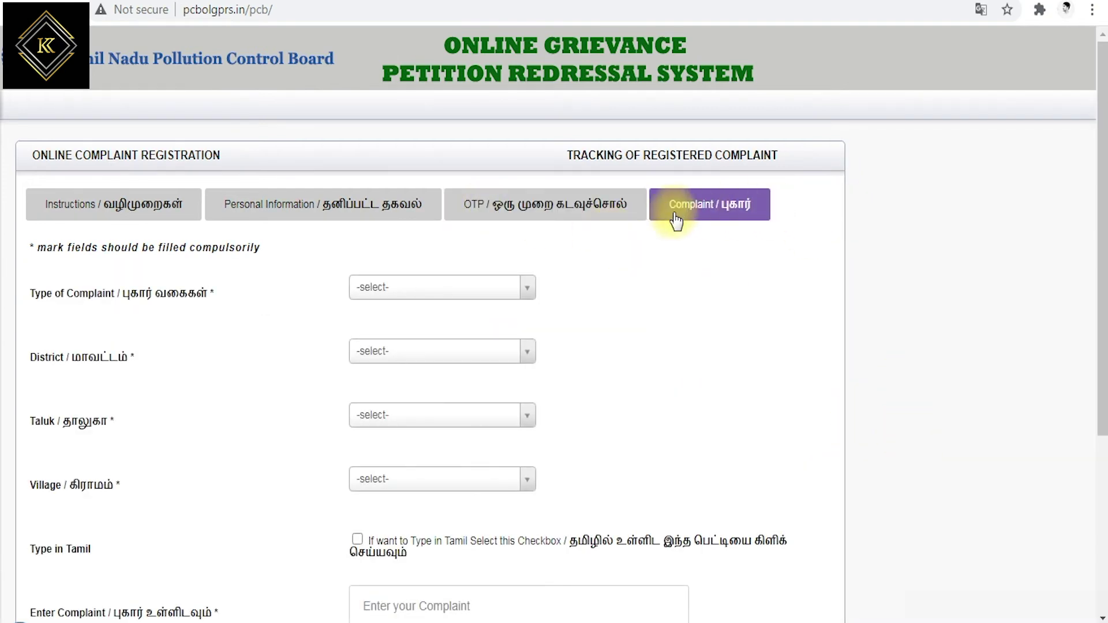
Choose AIR POLLUTION as the Type of Complaint
scroll(382, 271, down, 2)
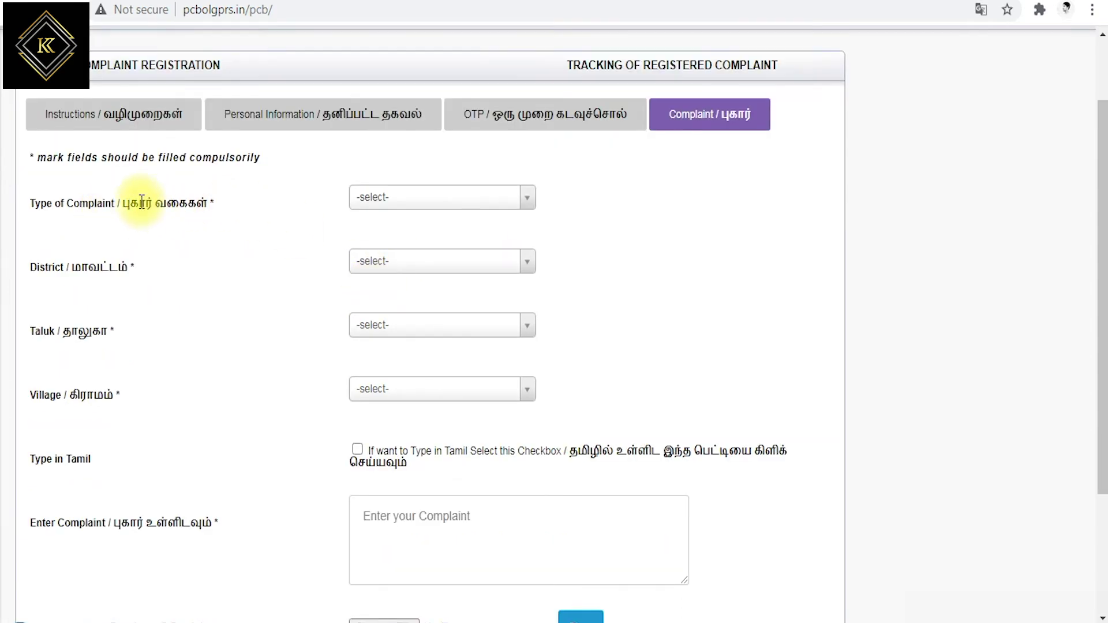
drag(48, 209, 183, 209)
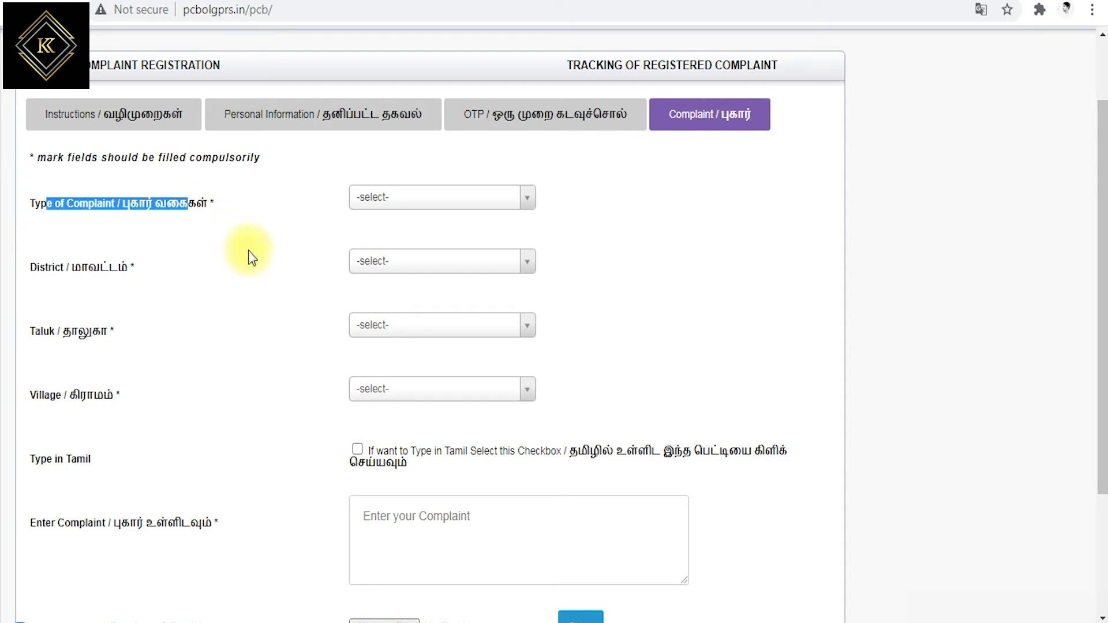
click(395, 200)
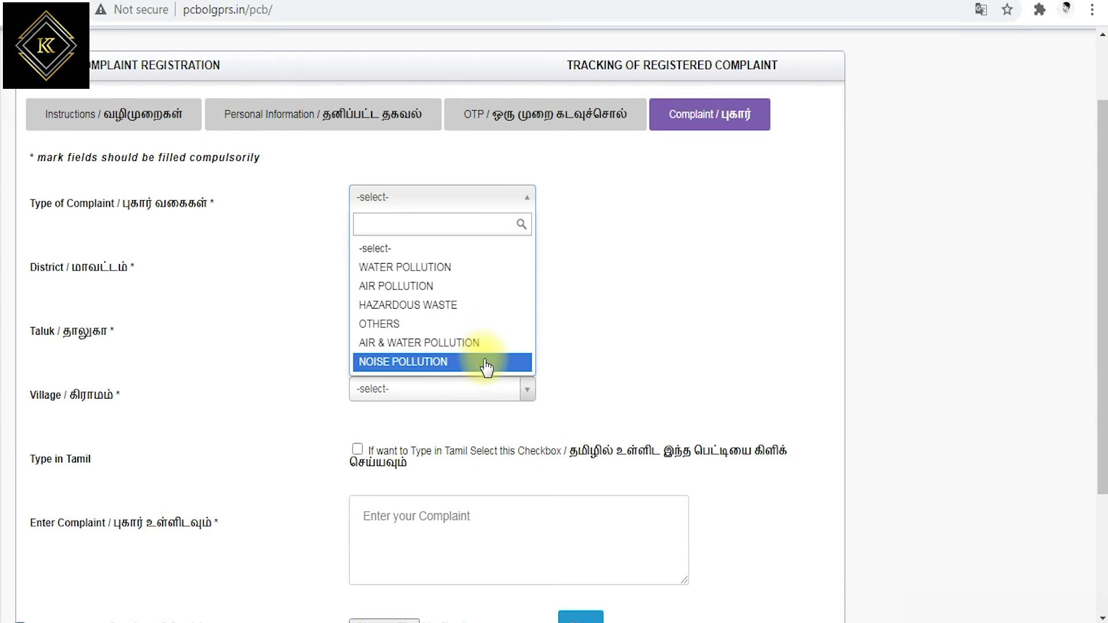
click(484, 296)
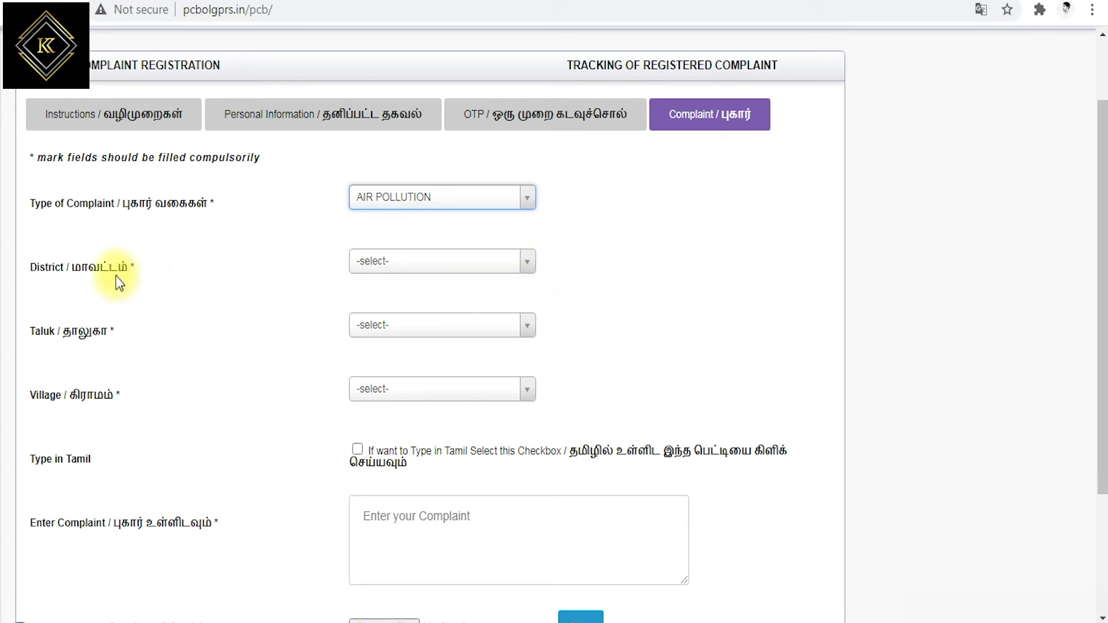
Select SALEM as the district and METTUR as the taluk
drag(47, 267, 145, 276)
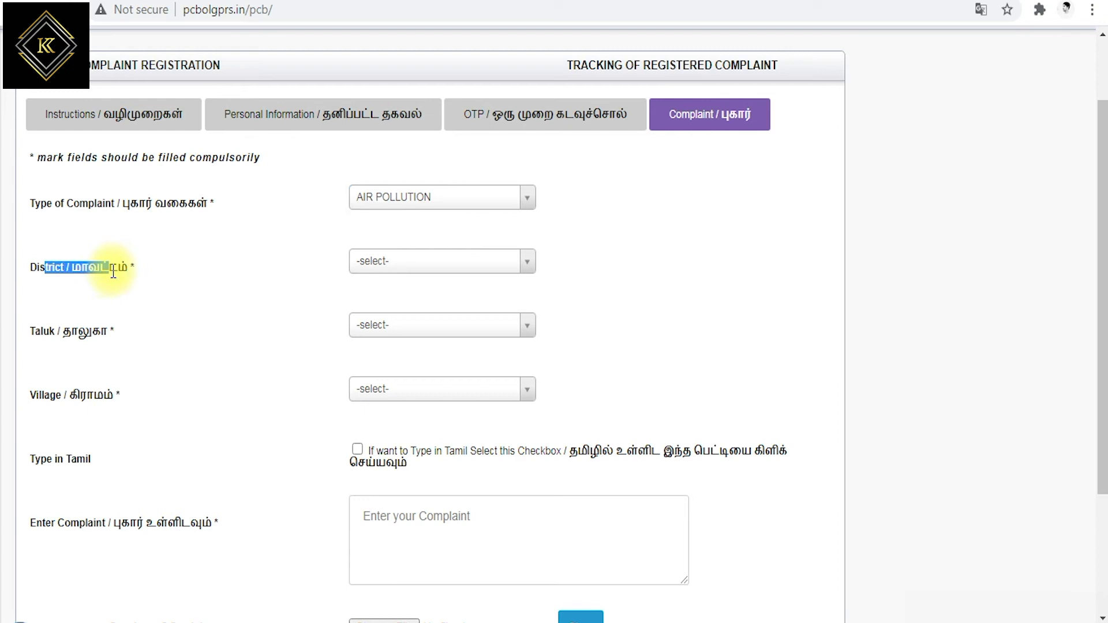
click(400, 261)
scroll(424, 392, down, 3)
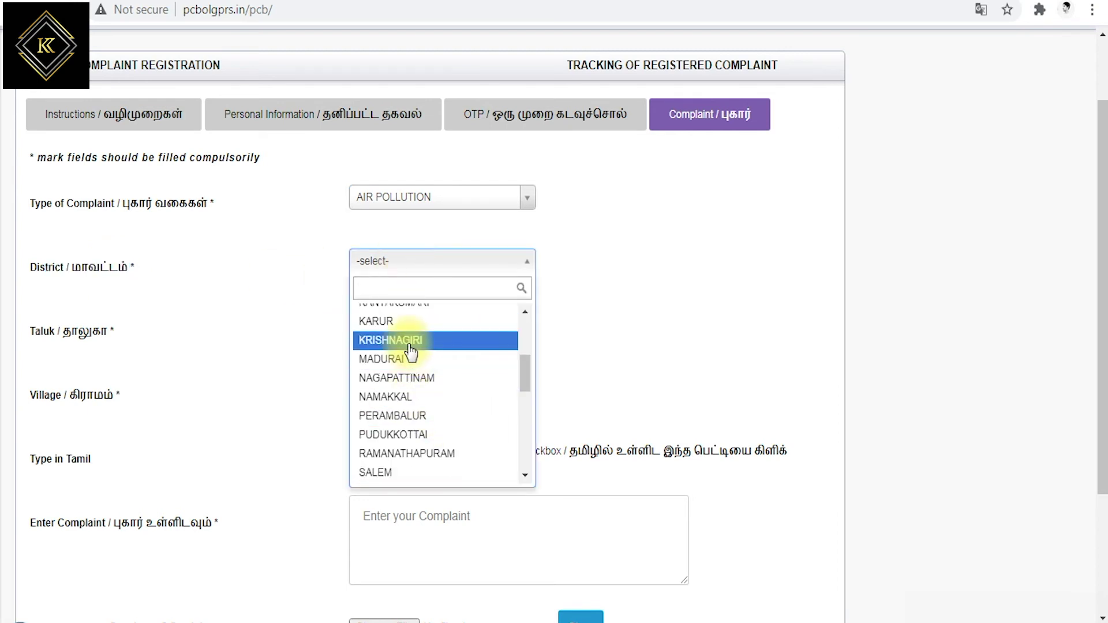
scroll(471, 398, down, 3)
scroll(462, 398, up, 2)
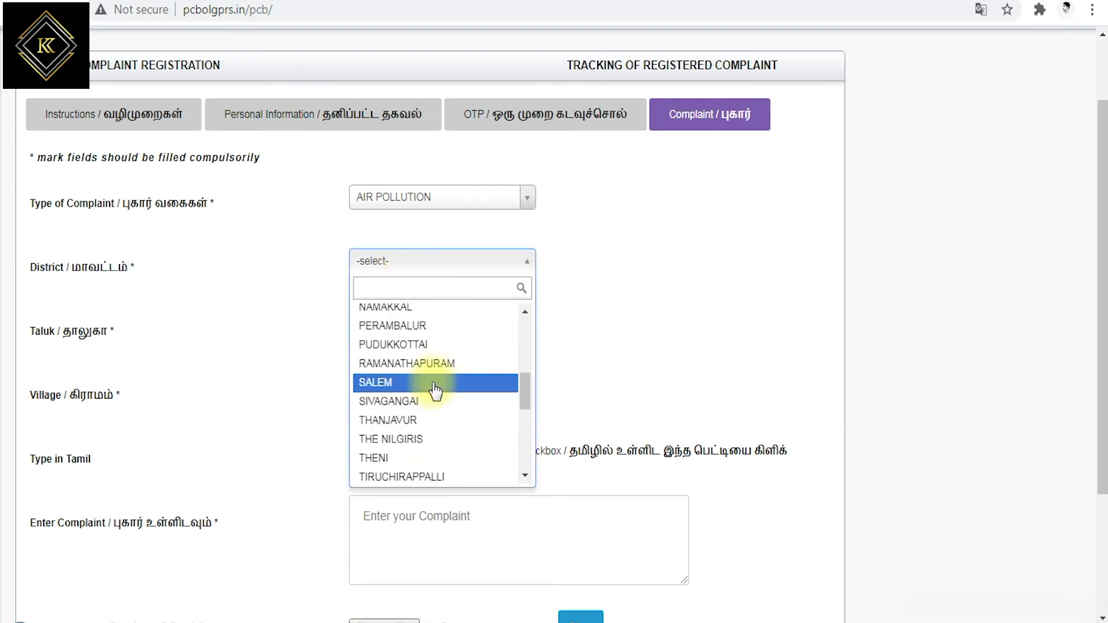
click(437, 378)
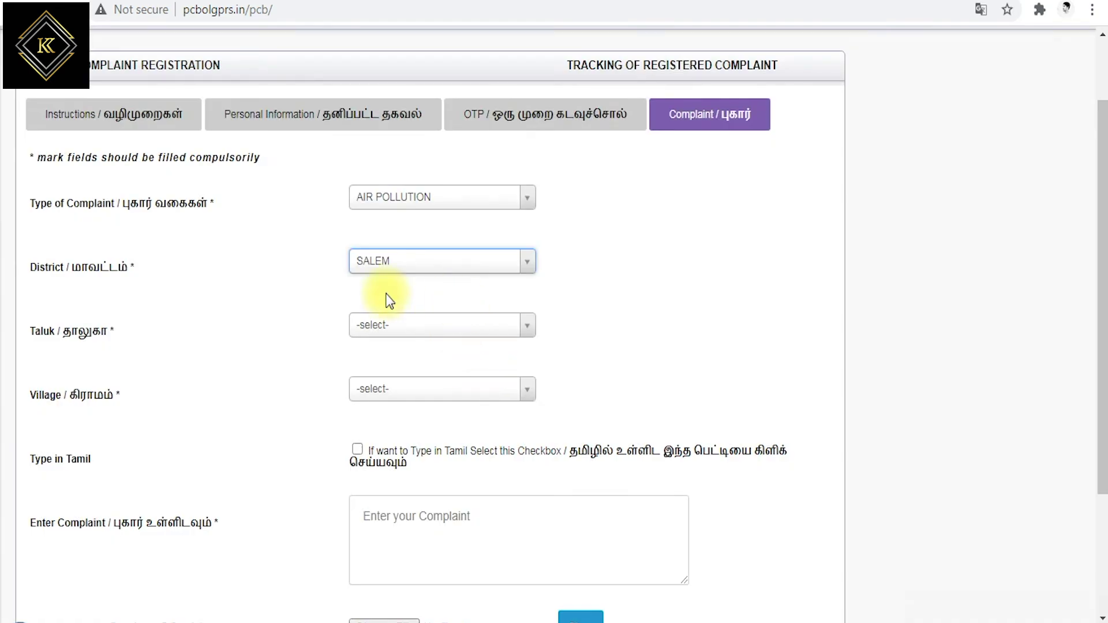
click(427, 326)
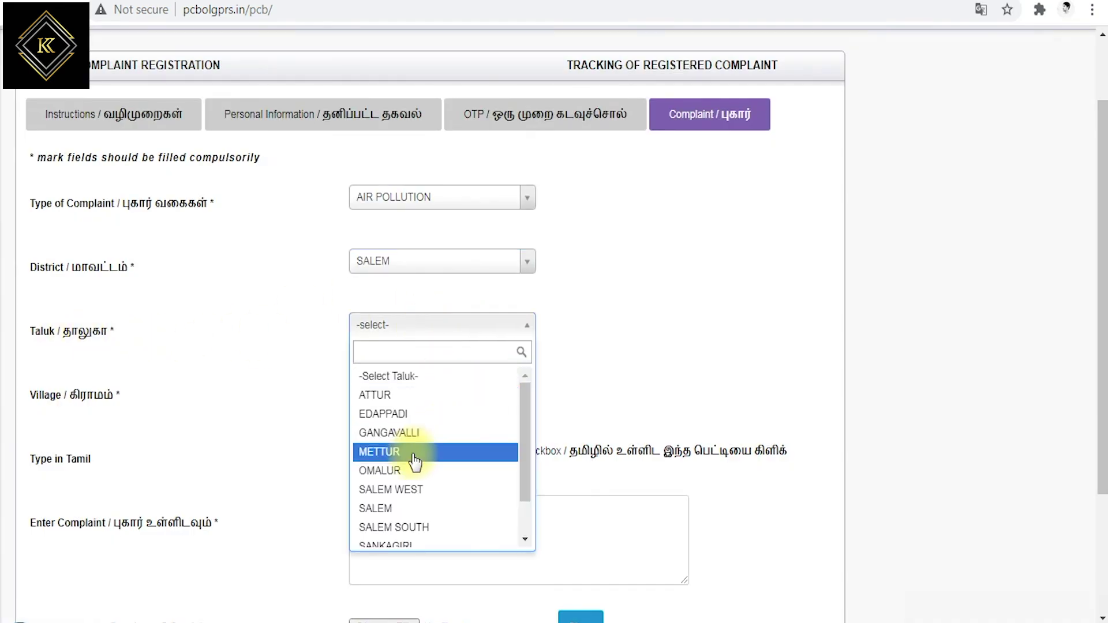
click(391, 454)
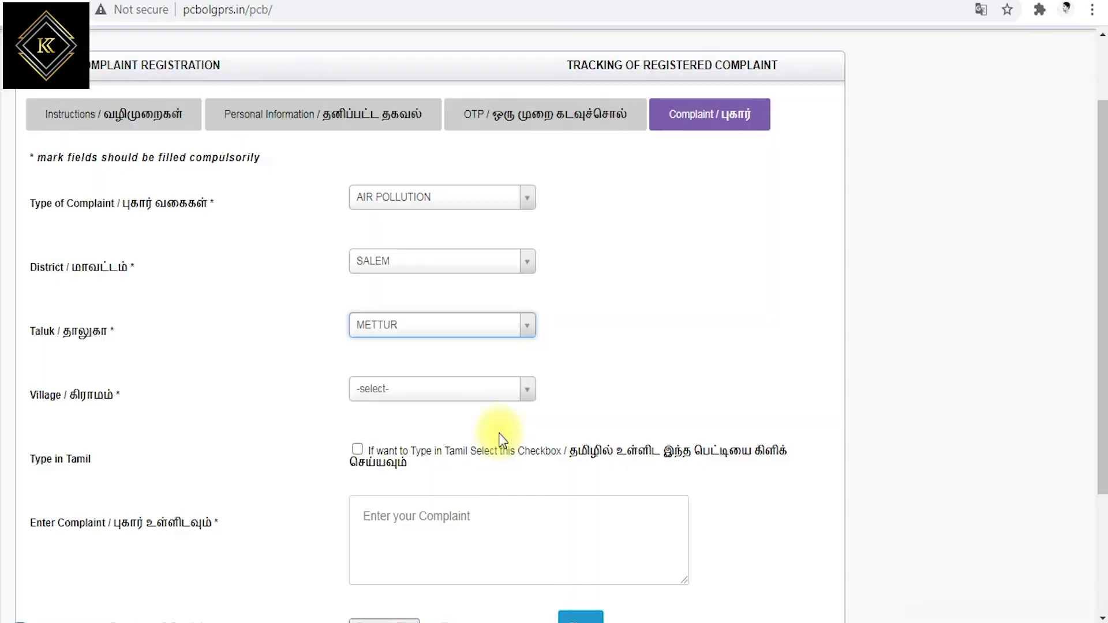
Pick SAMPALLI from the Mettur village list
click(430, 390)
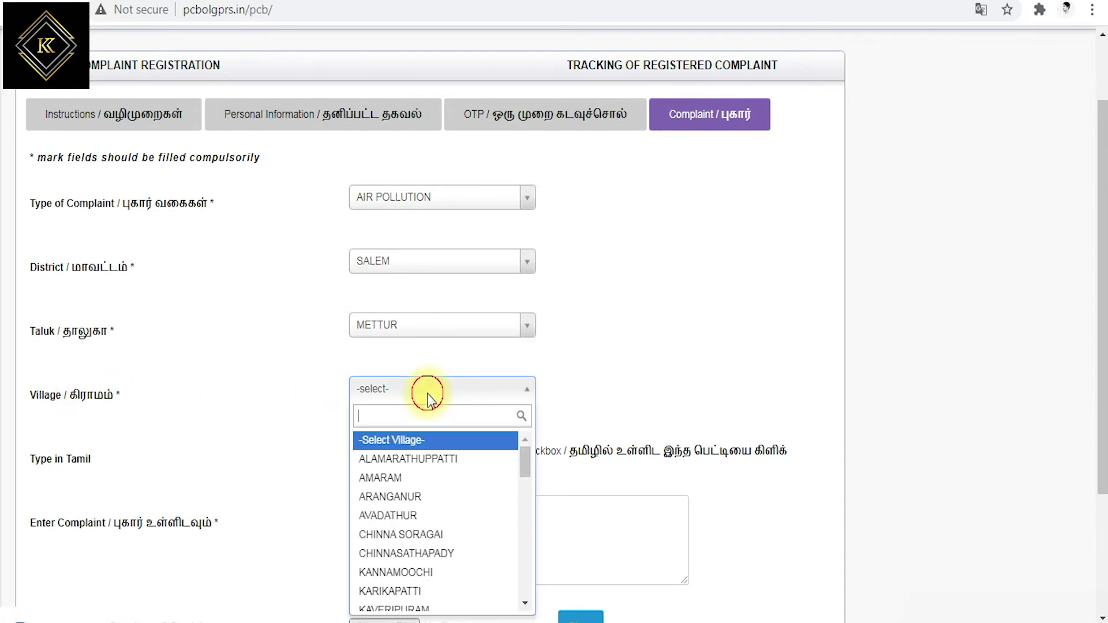
scroll(447, 508, down, 3)
scroll(450, 519, down, 4)
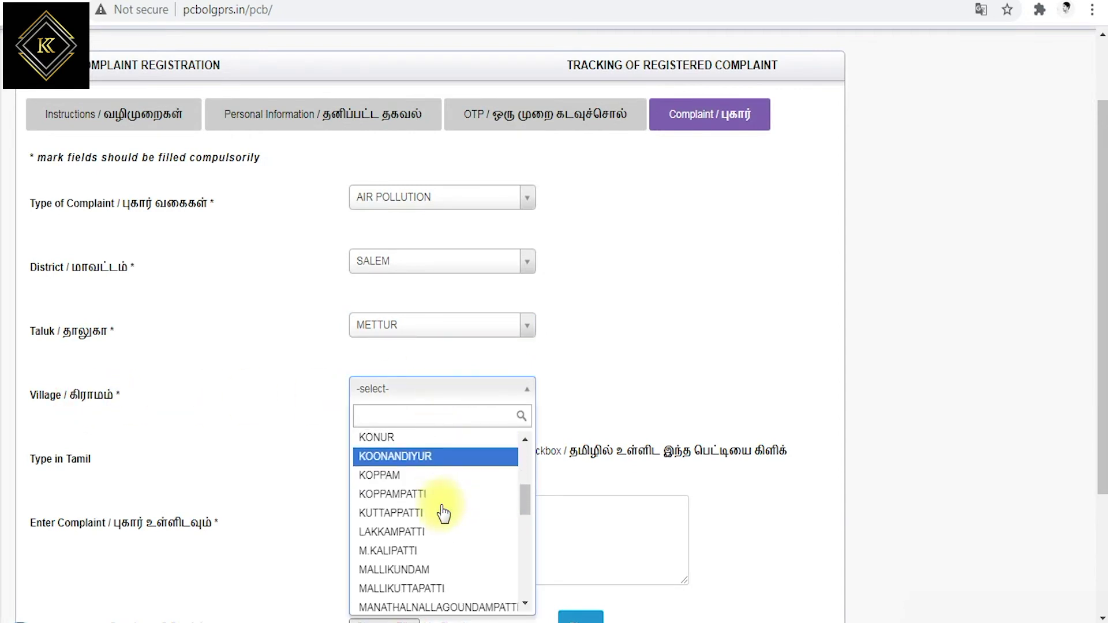
scroll(456, 540, down, 2)
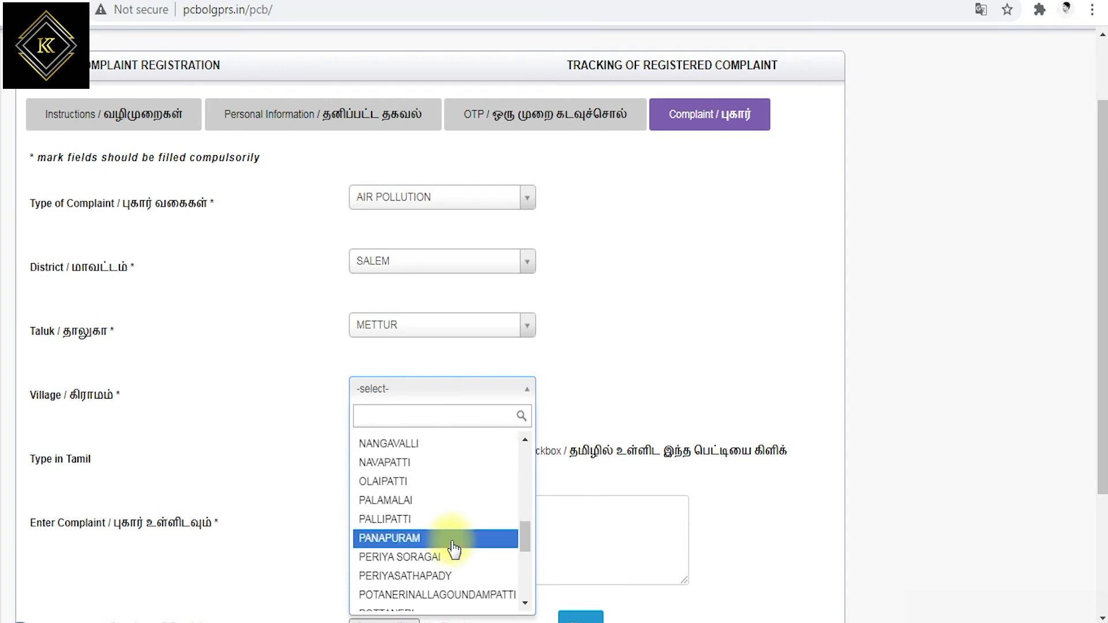
scroll(435, 537, down, 3)
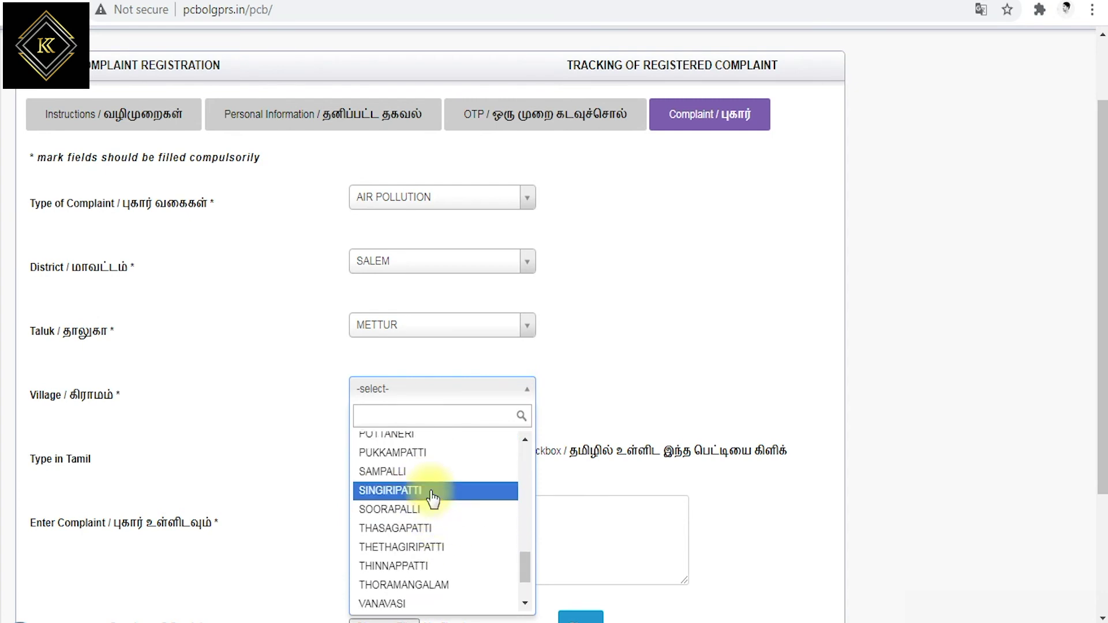
click(415, 478)
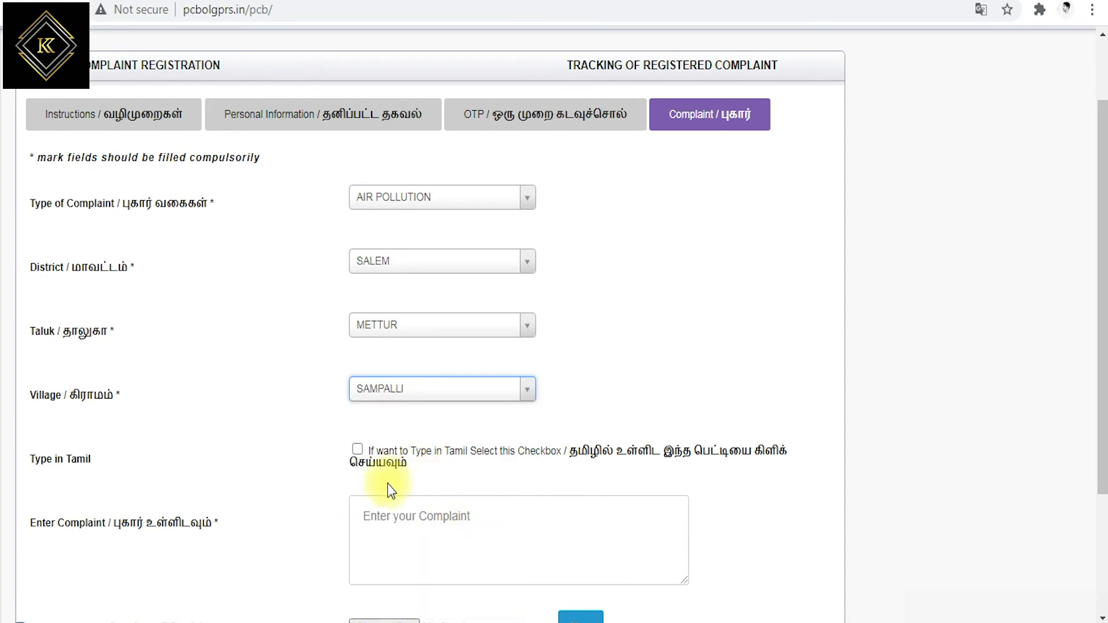
drag(372, 451, 561, 454)
Enable Type in Tamil, start the complaint with எங்கள் (engal), and open a new browser tab
click(352, 451)
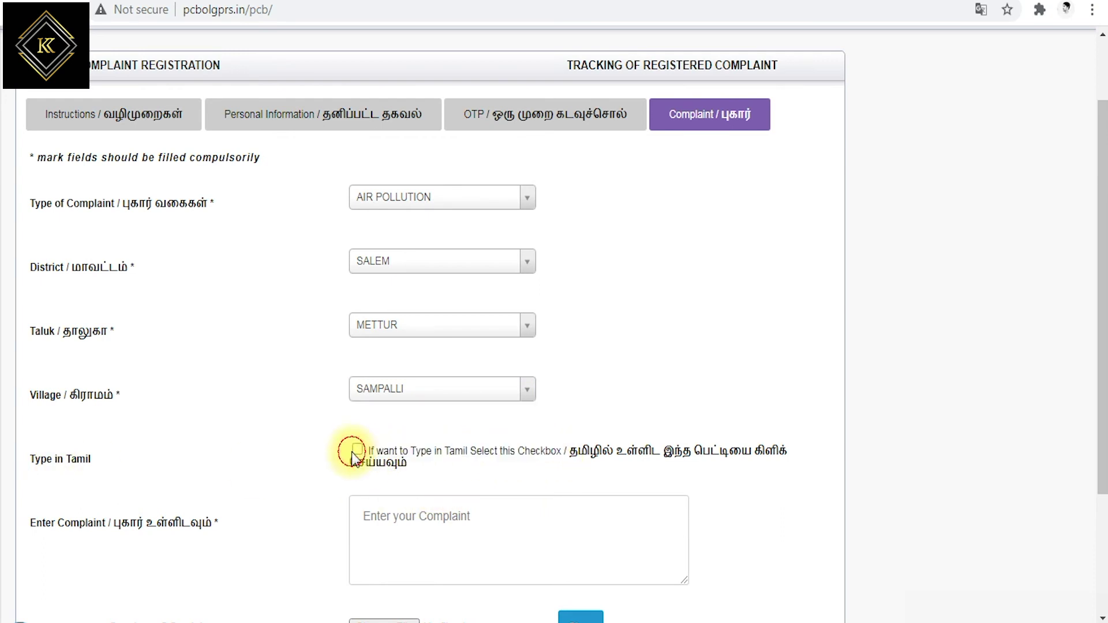
click(380, 522)
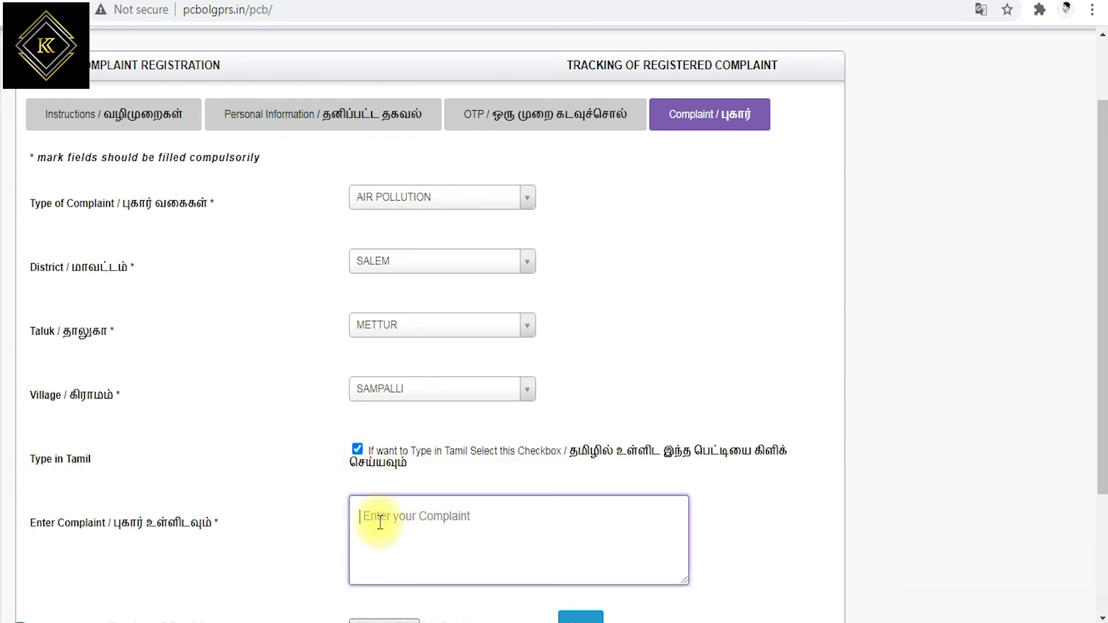
scroll(385, 526, down, 2)
scroll(392, 496, down, 2)
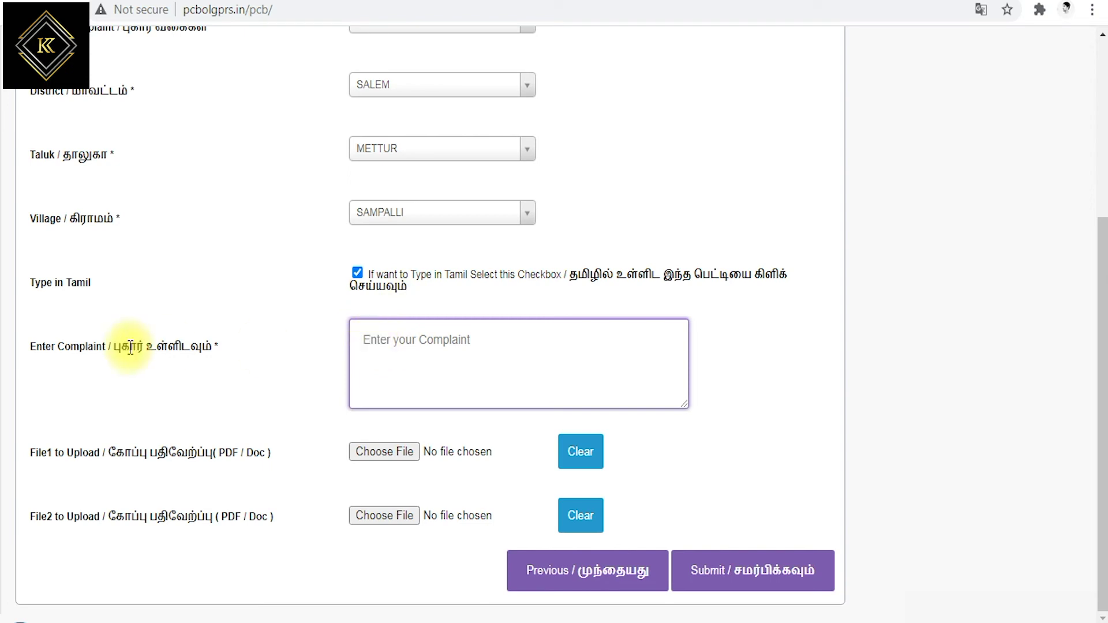
drag(30, 346, 149, 354)
click(454, 359)
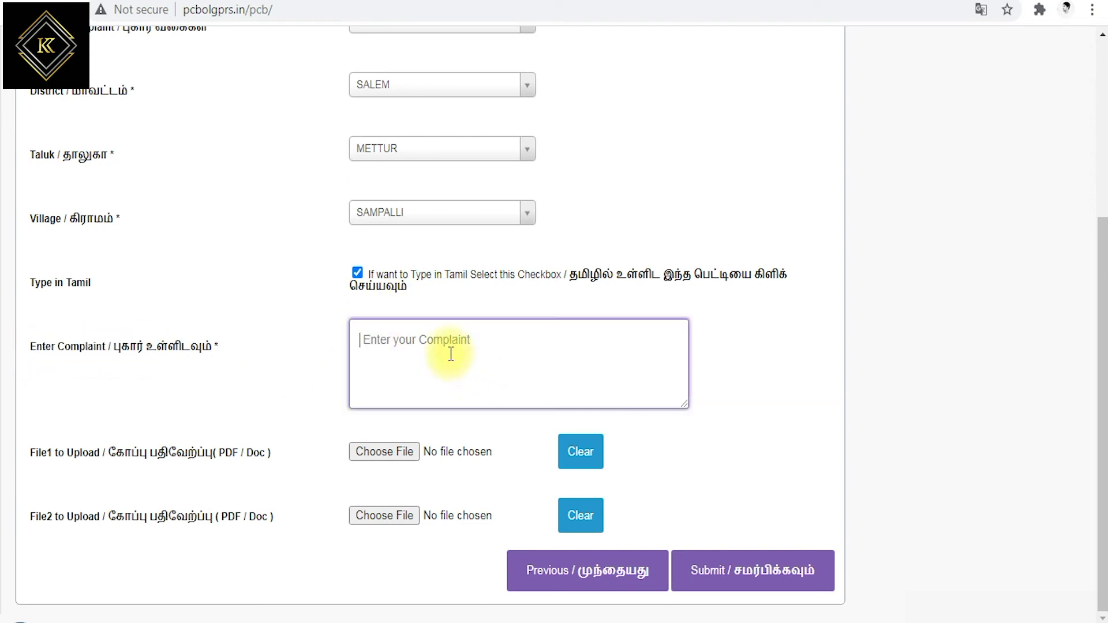
text(எngal)
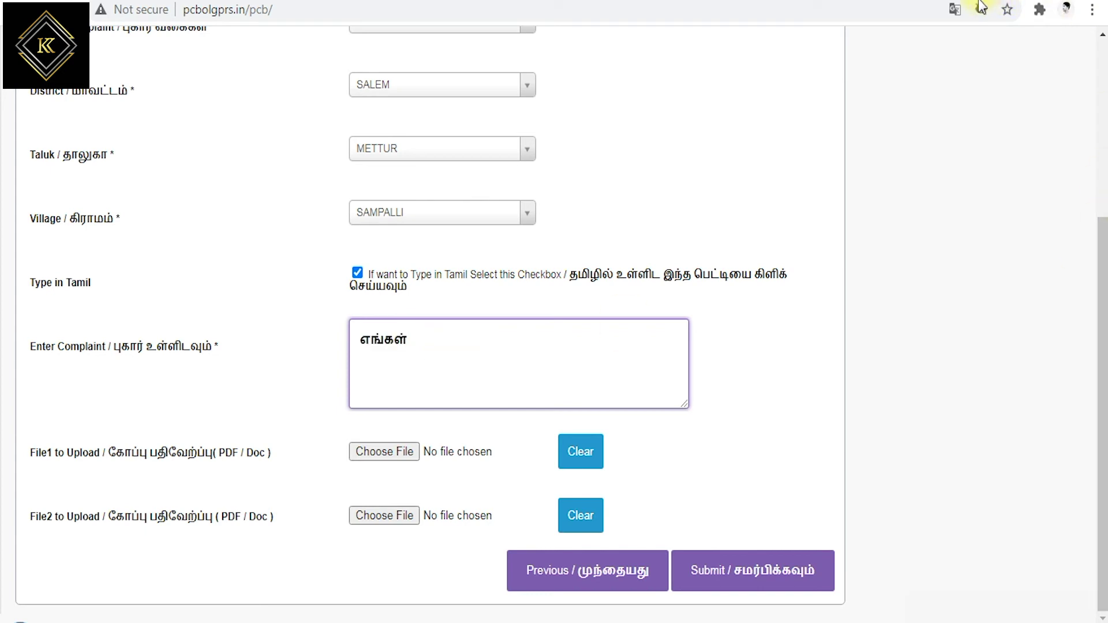
key(ctrl+t)
Go to Google Translate and set Tamil as the source language
text(tra)
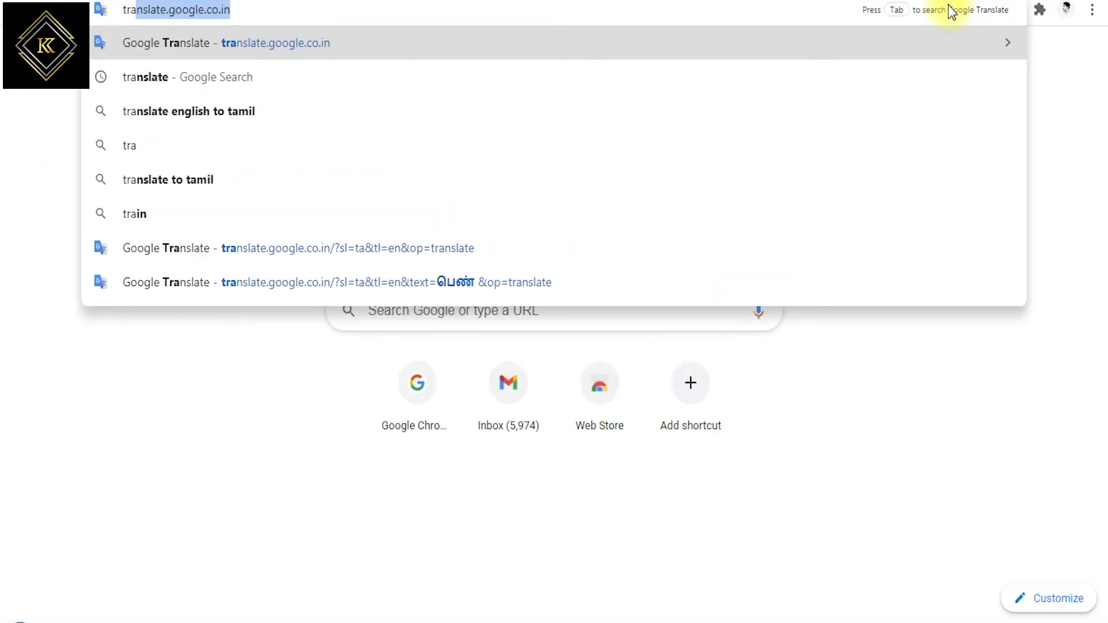
key(Return)
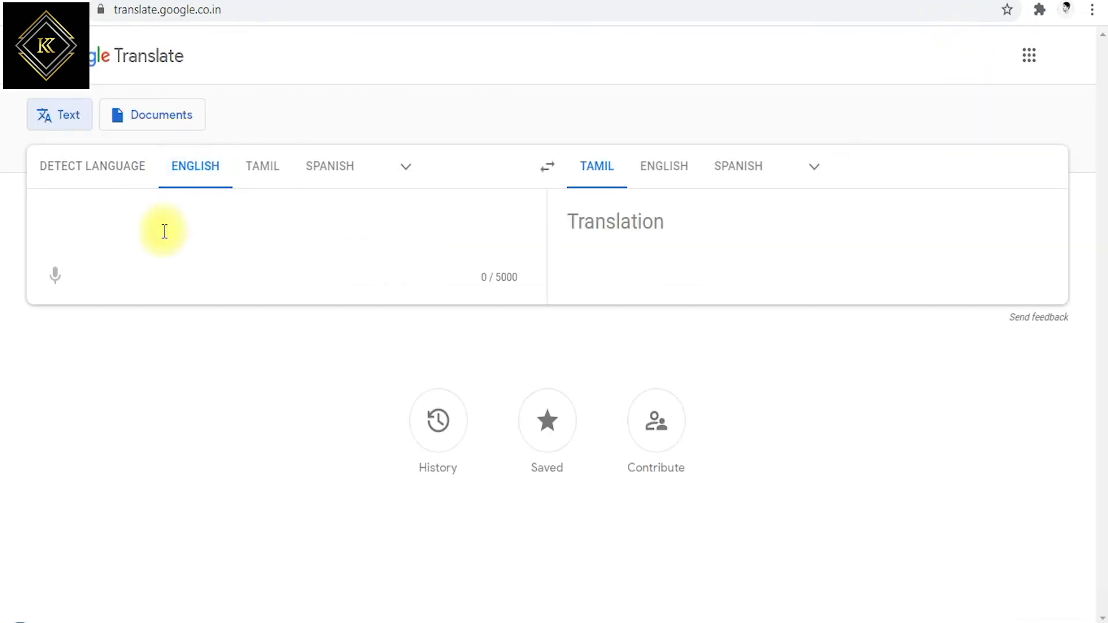
text(engal paguthiyil)
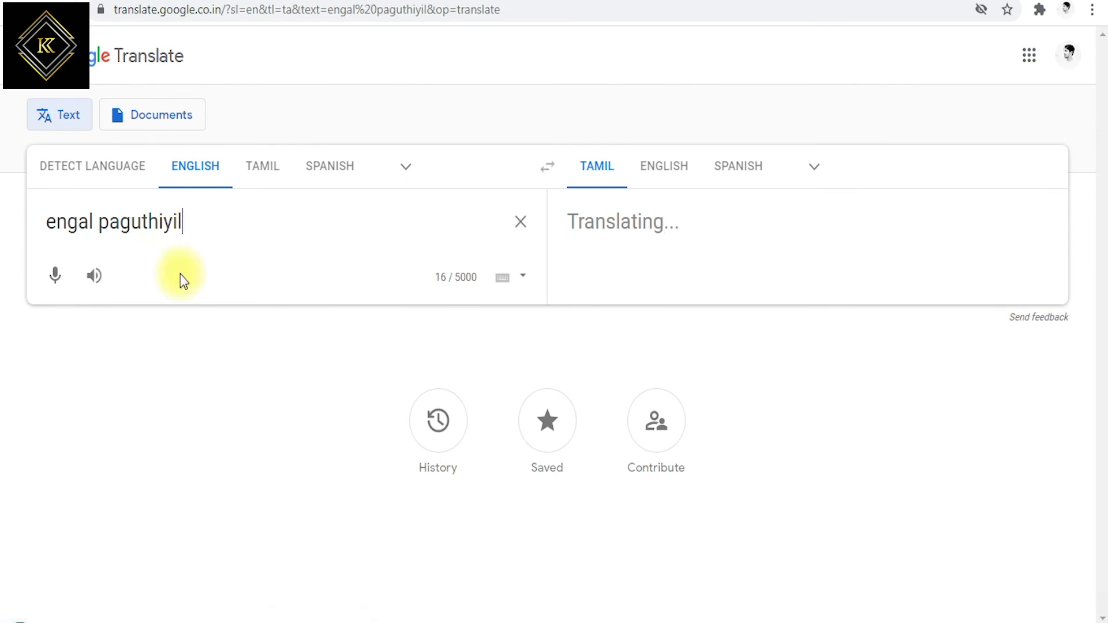
click(266, 168)
drag(216, 219, 3, 222)
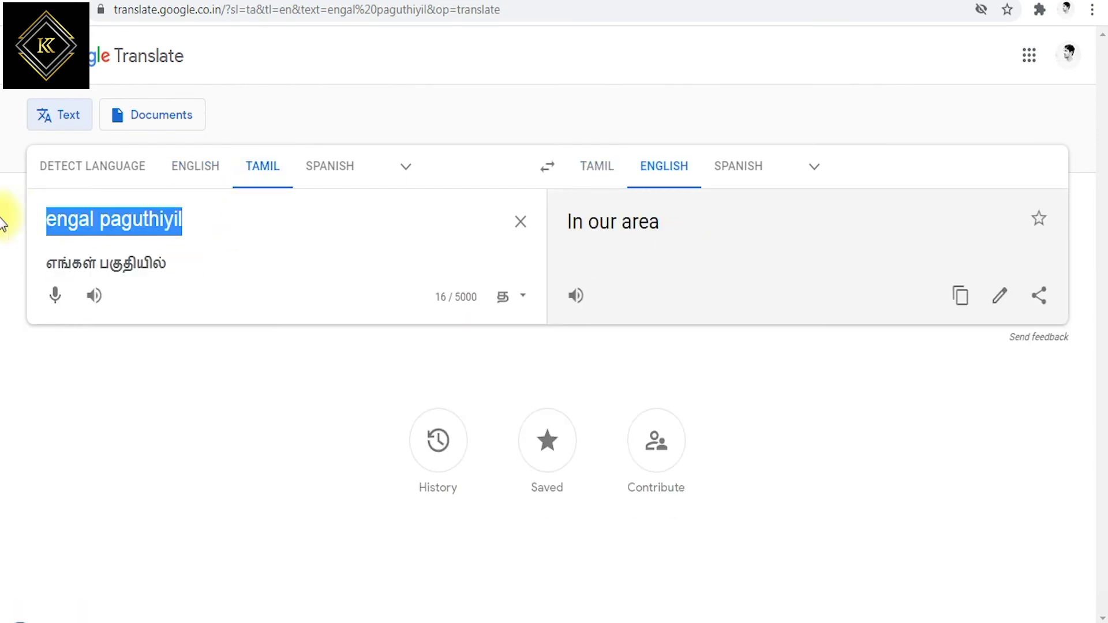
Type the Tamil complaint about 300 families and toxic smoke from the adjacent factory
text(engal paguthiy)
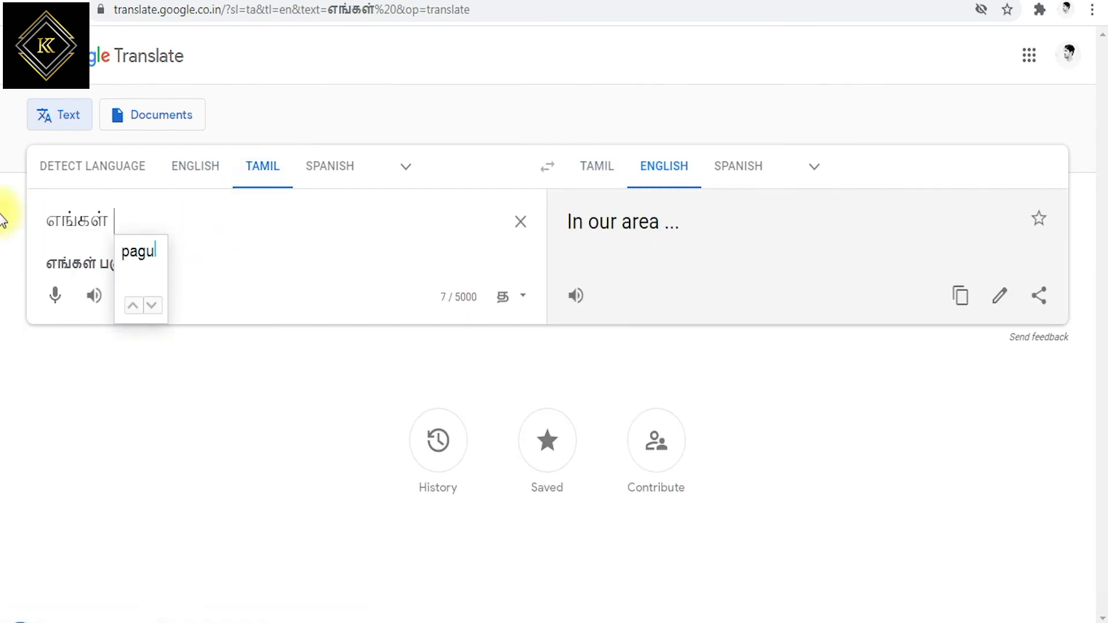
text(il 300)
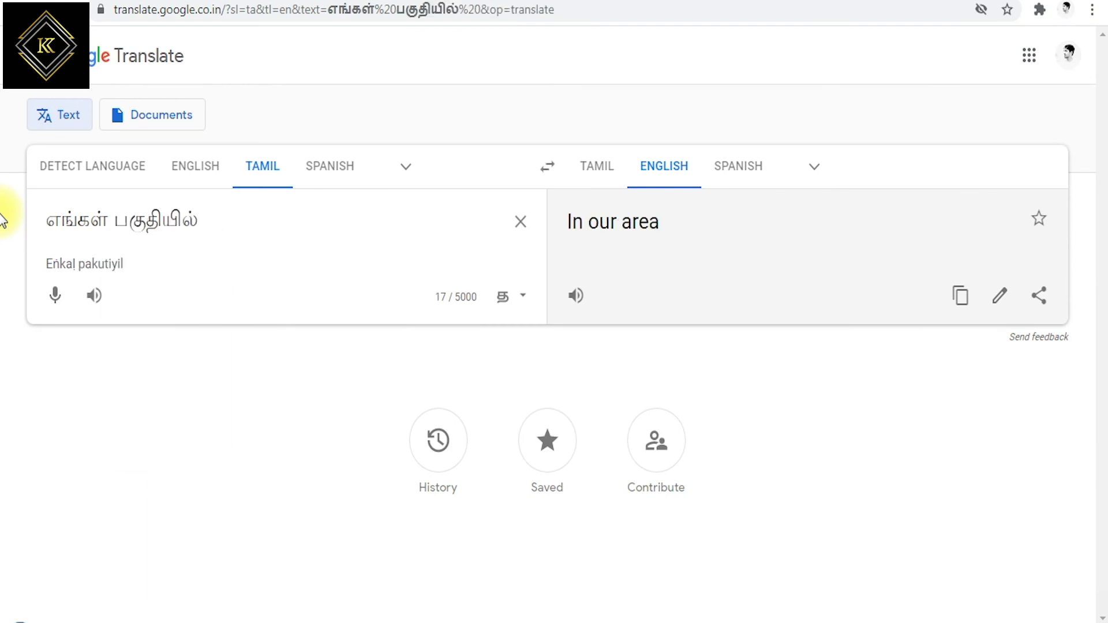
text( kudumbal)
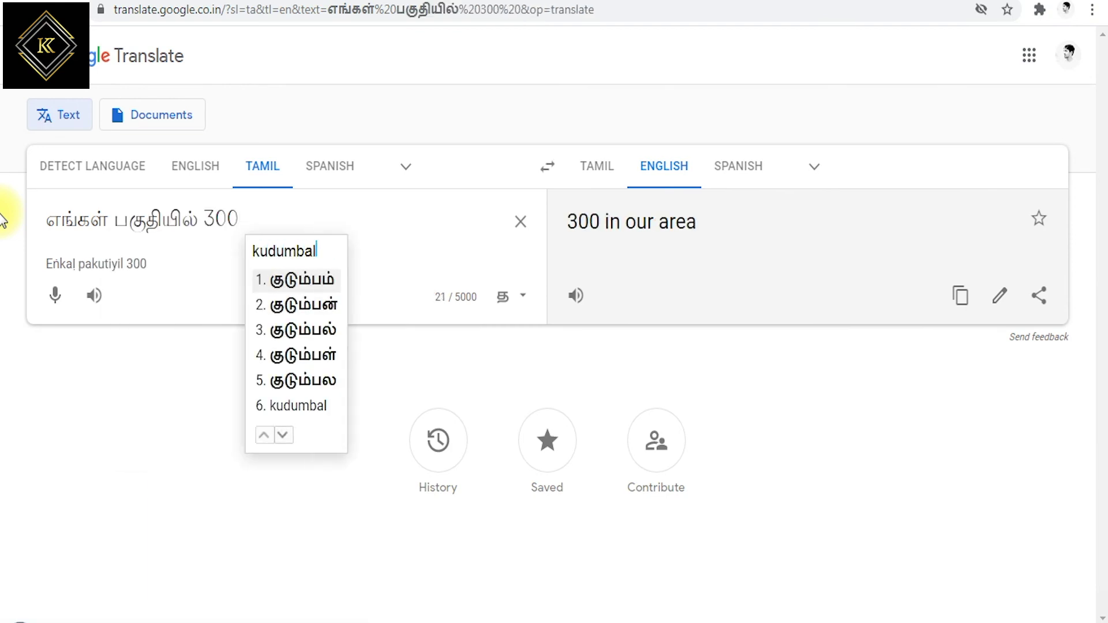
key(BackSpace)
text(ngal vasitht)
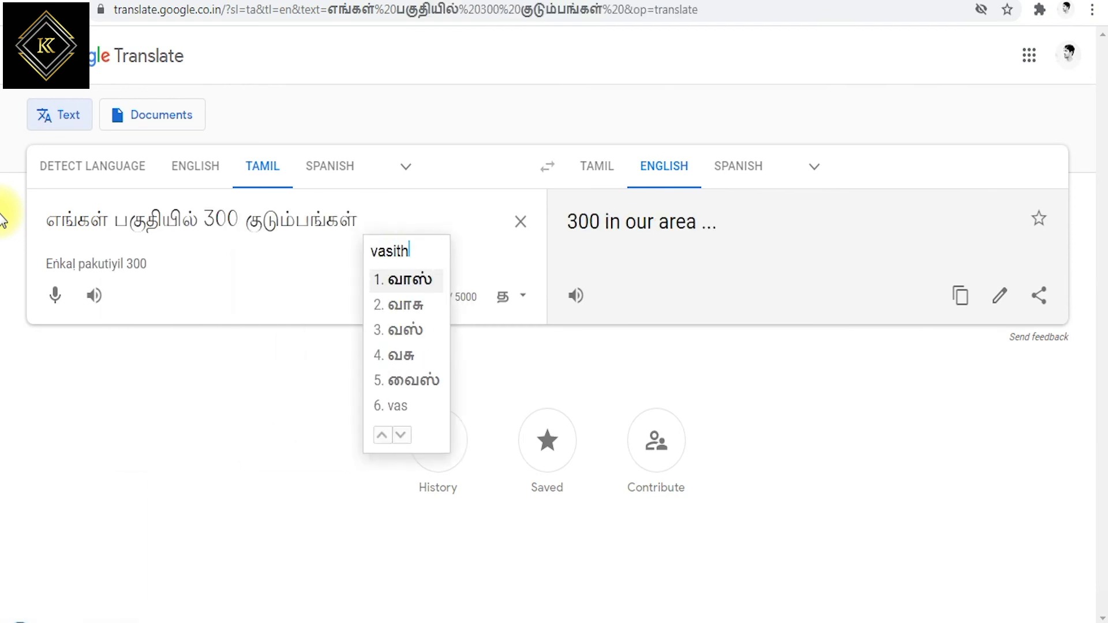
key(BackSpace)
key(BackSpace)
key(BackSpace)
key(BackSpace)
key(BackSpace)
text(rukinranar)
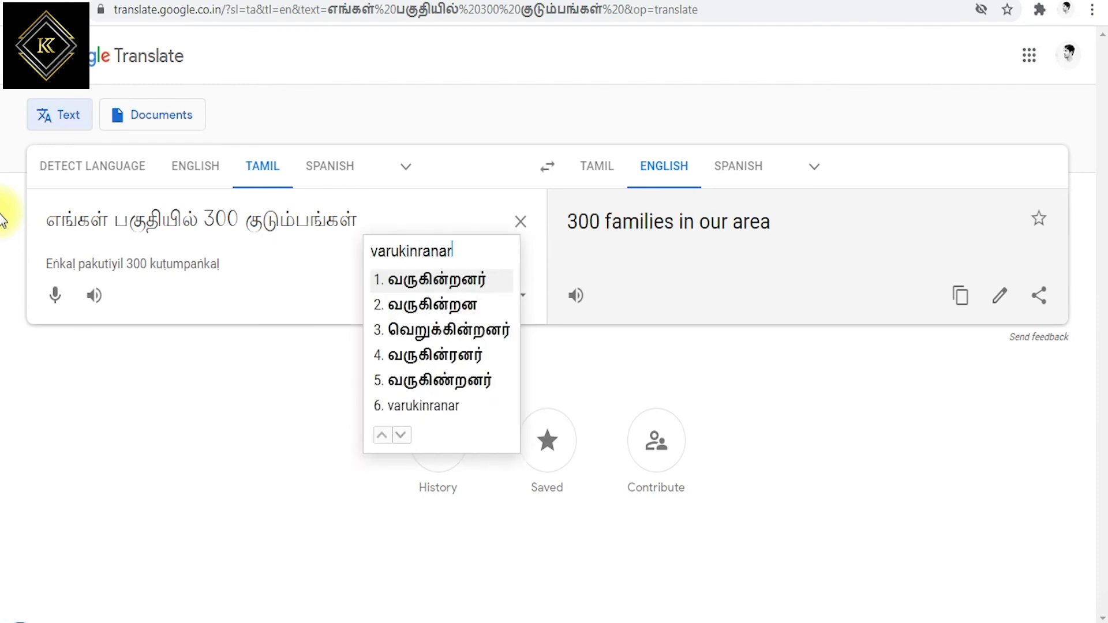
key(Escape)
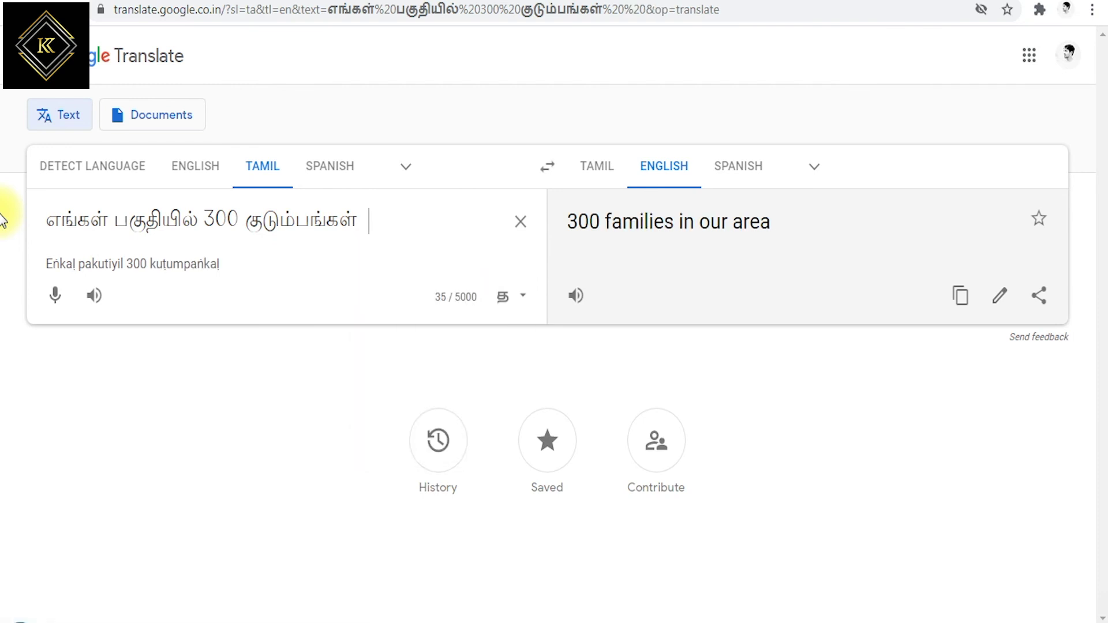
text(.vsa)
key(BackSpace)
key(BackSpace)
text(a)
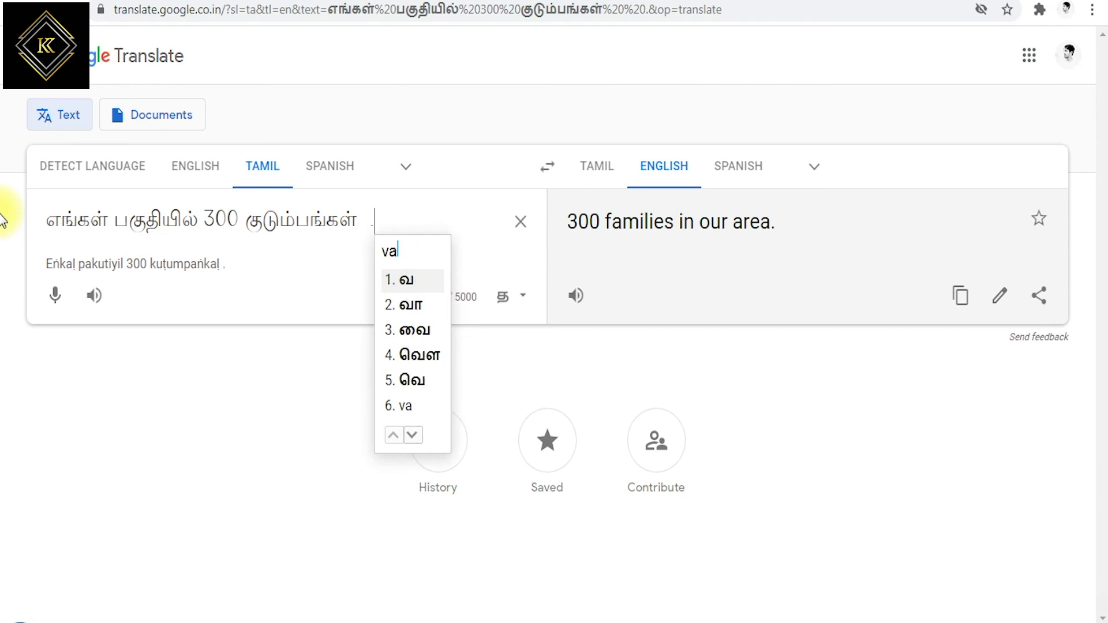
text(sithu varukiraark)
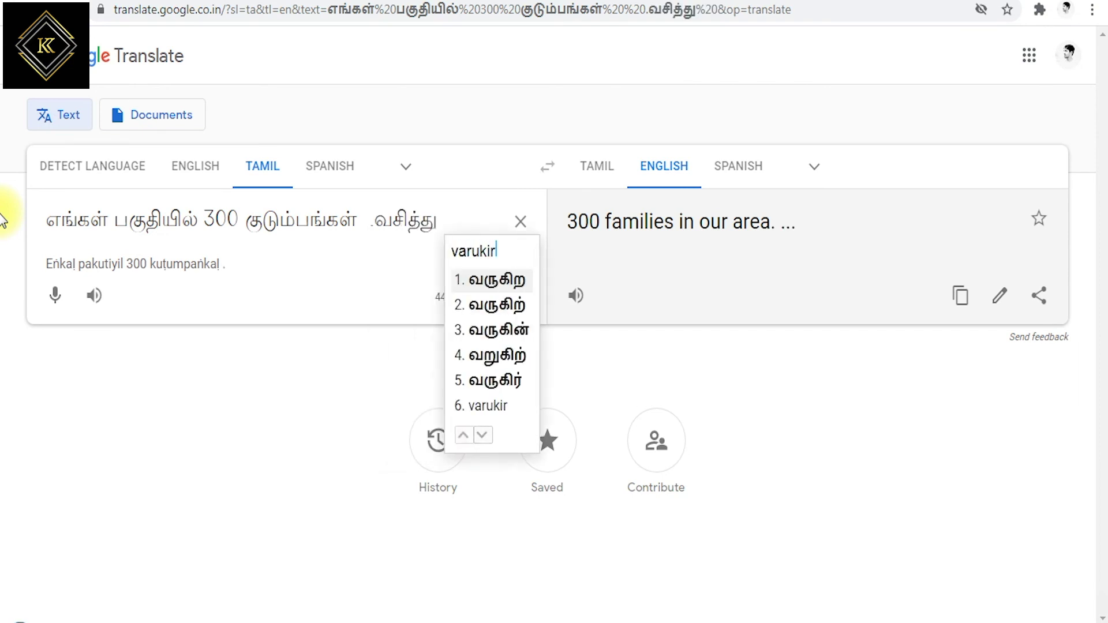
text(al. en)
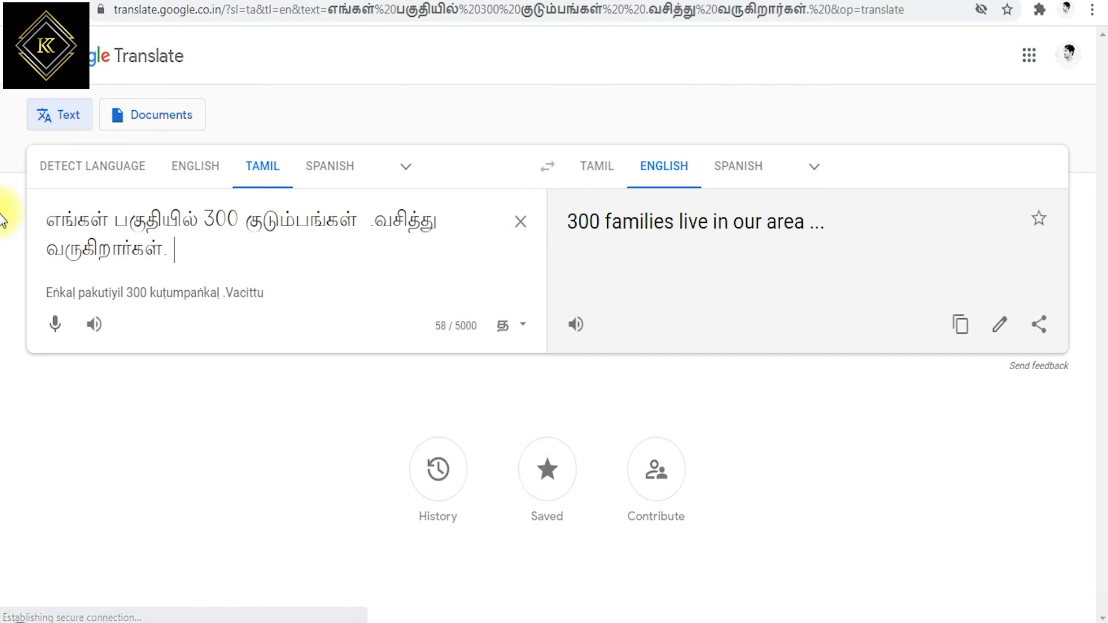
text(gal paguthiyai)
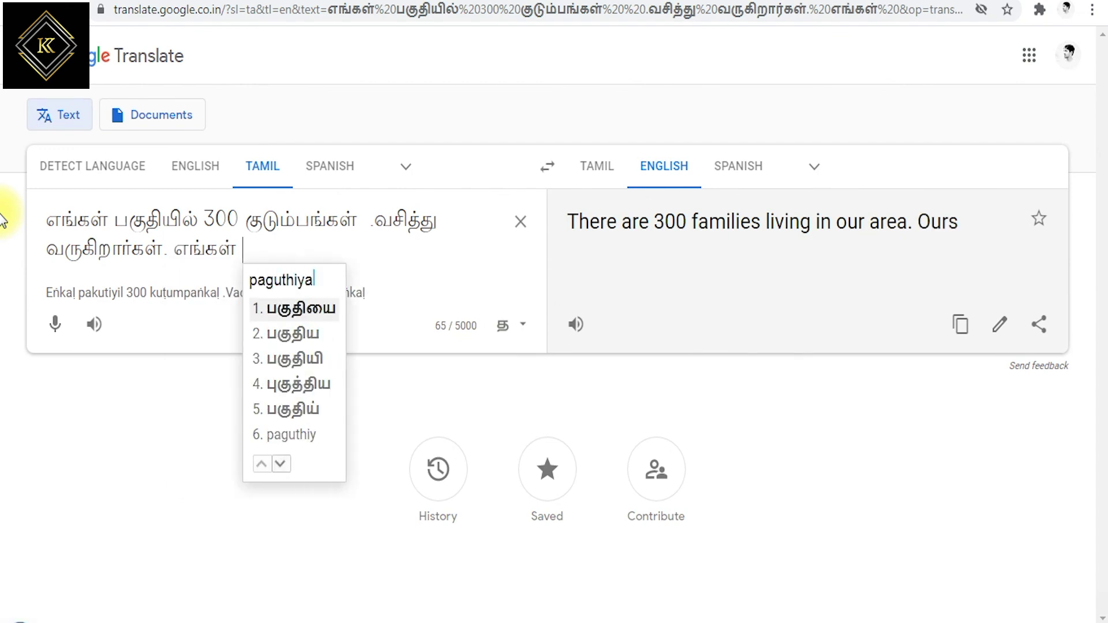
text( u)
key(BackSpace)
text(ot)
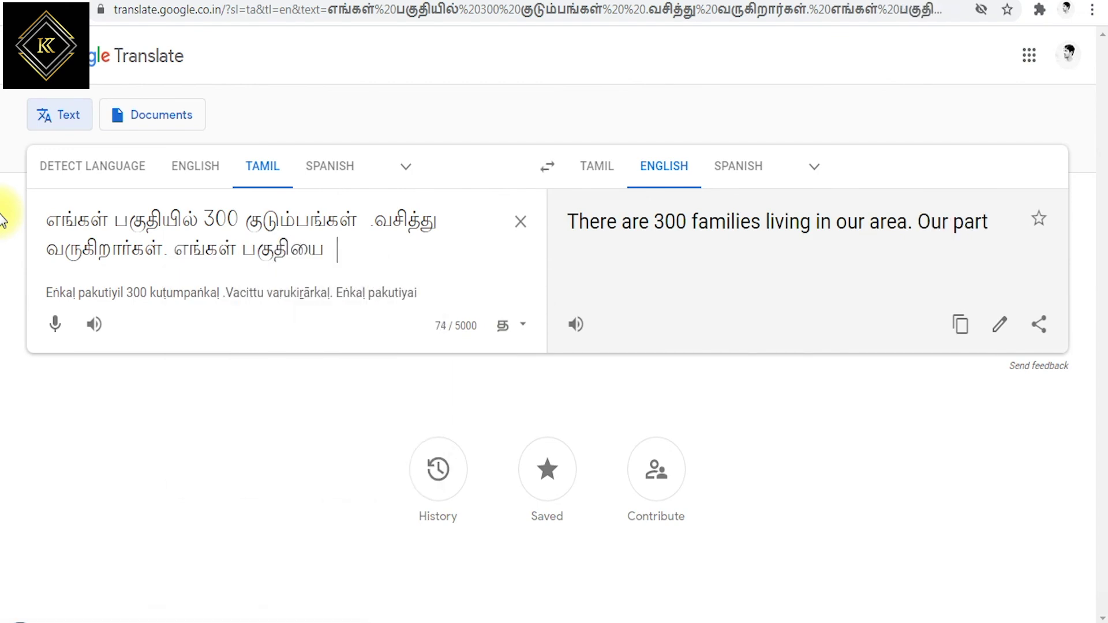
text(ti ulla thozhirchaalaiyil irunthu nachu pugai veliyerugirathu aagave nadav)
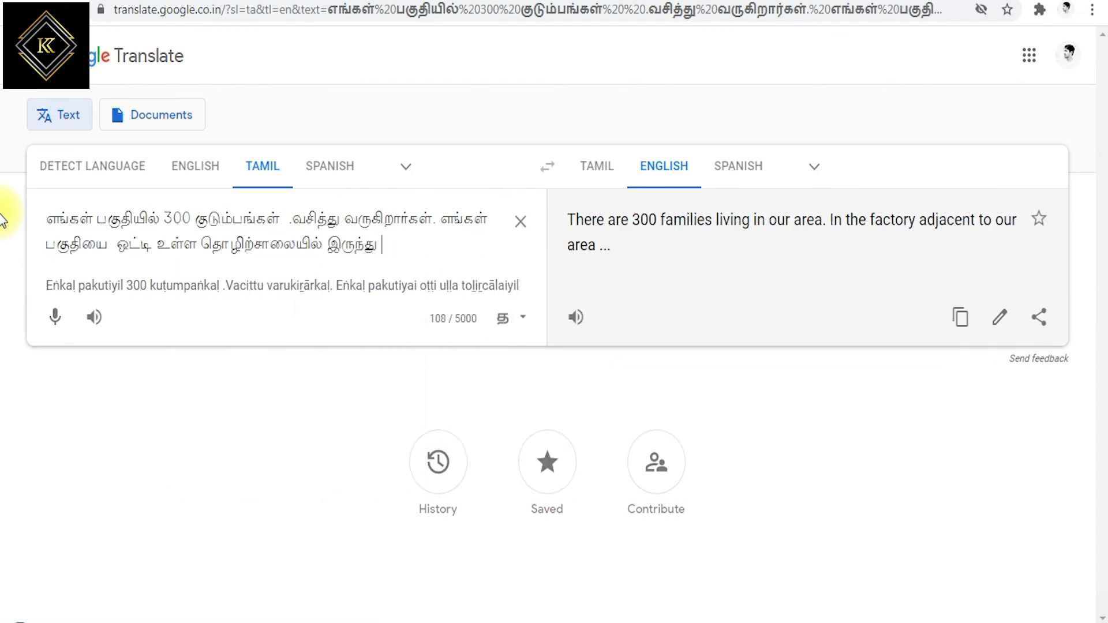
text(adikkai edukka vendukirom)
Copy the Tamil complaint text and paste it into the TNPCB Enter Complaint box
click(487, 322)
key(ctrl+a)
key(ctrl+c)
click(577, 1)
key(ctrl+v)
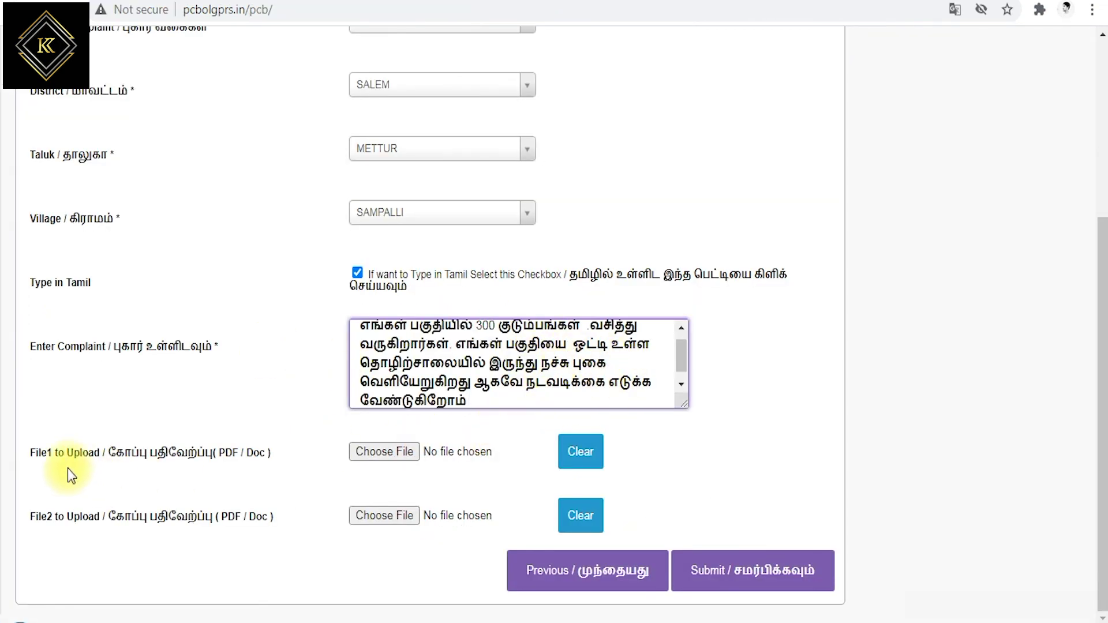
Review the File1 and File2 attachment fields and their accepted file types
click(43, 455)
drag(43, 455, 257, 457)
click(401, 454)
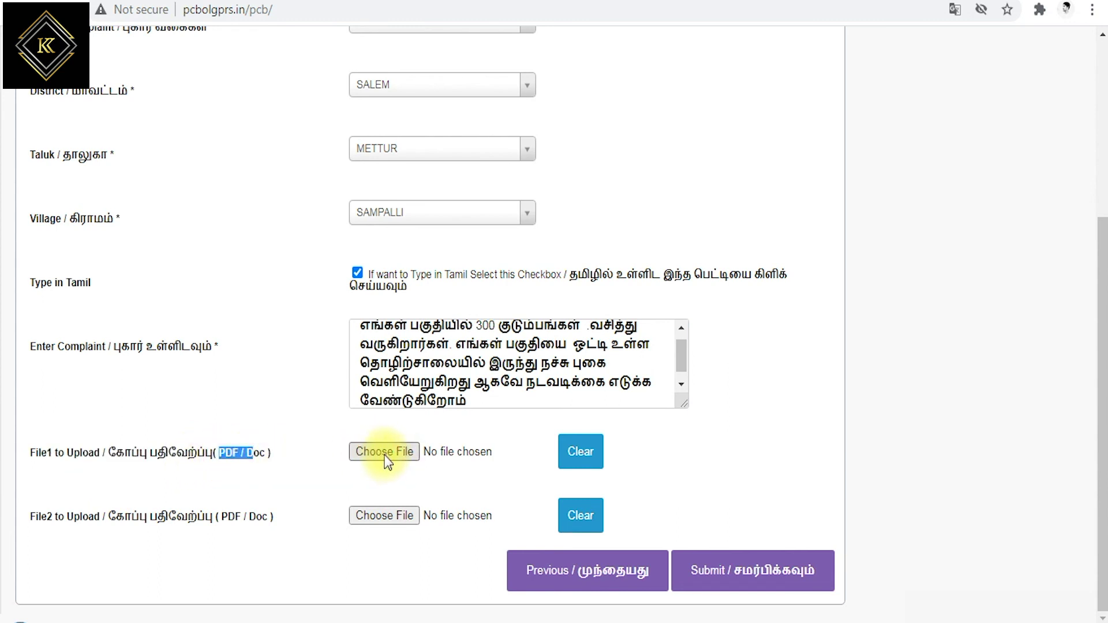
drag(41, 518, 264, 518)
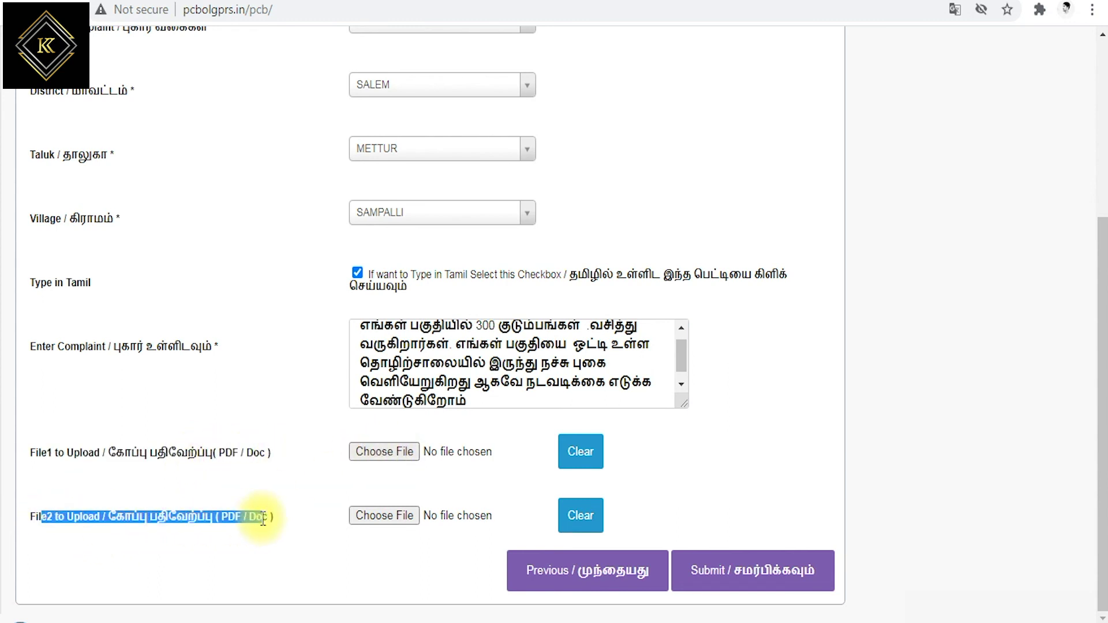
click(405, 522)
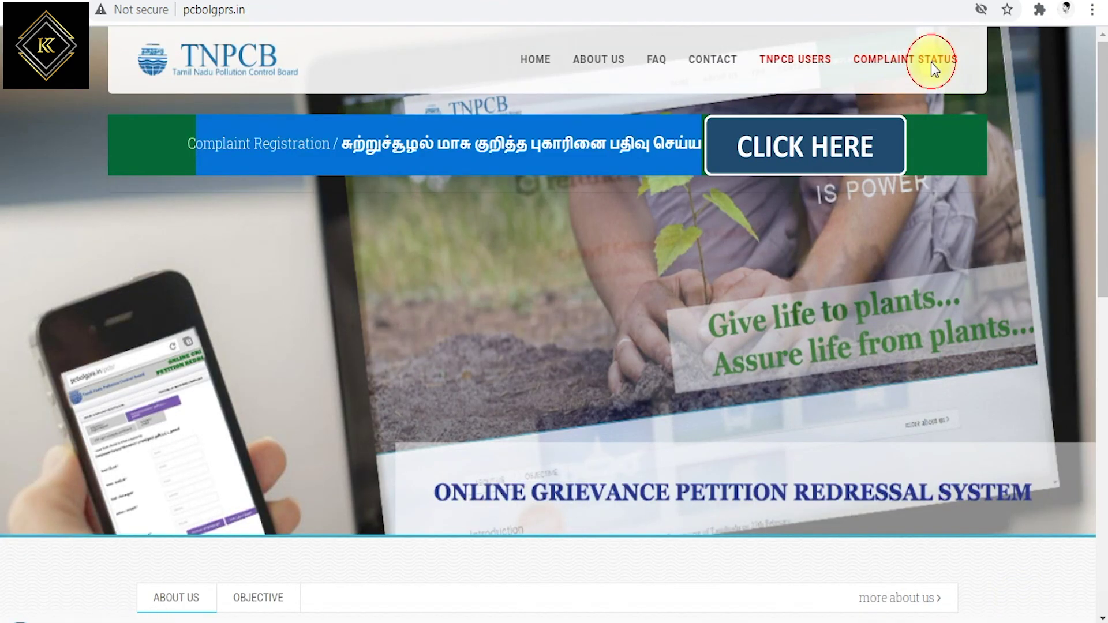
Generate a District Wise report for All Complaints from the Complaint Status page
click(931, 64)
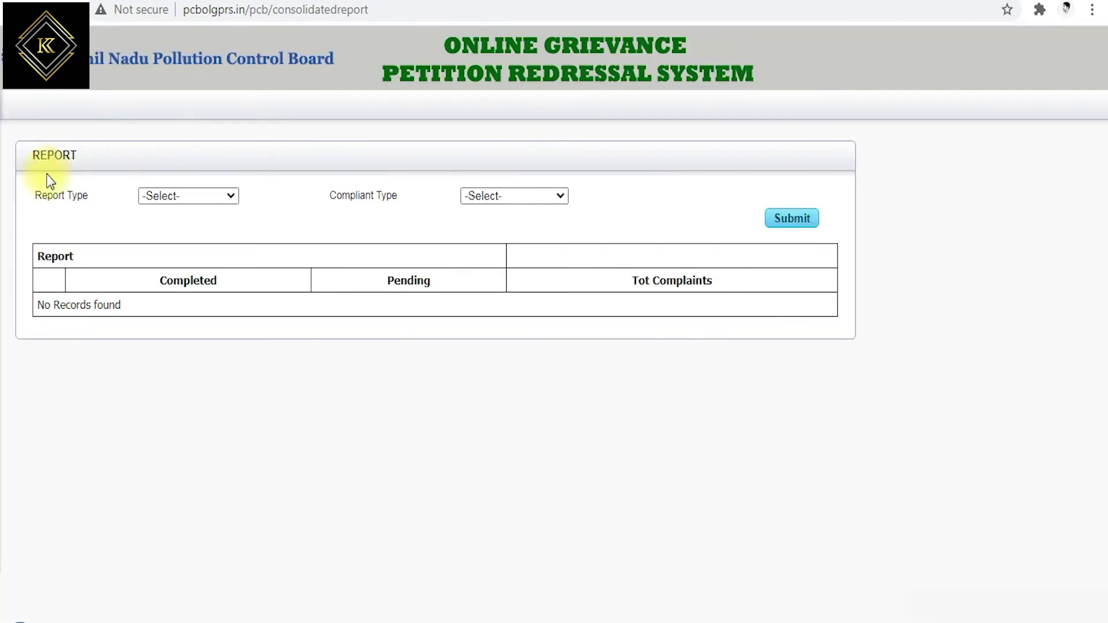
drag(52, 196, 127, 196)
click(167, 197)
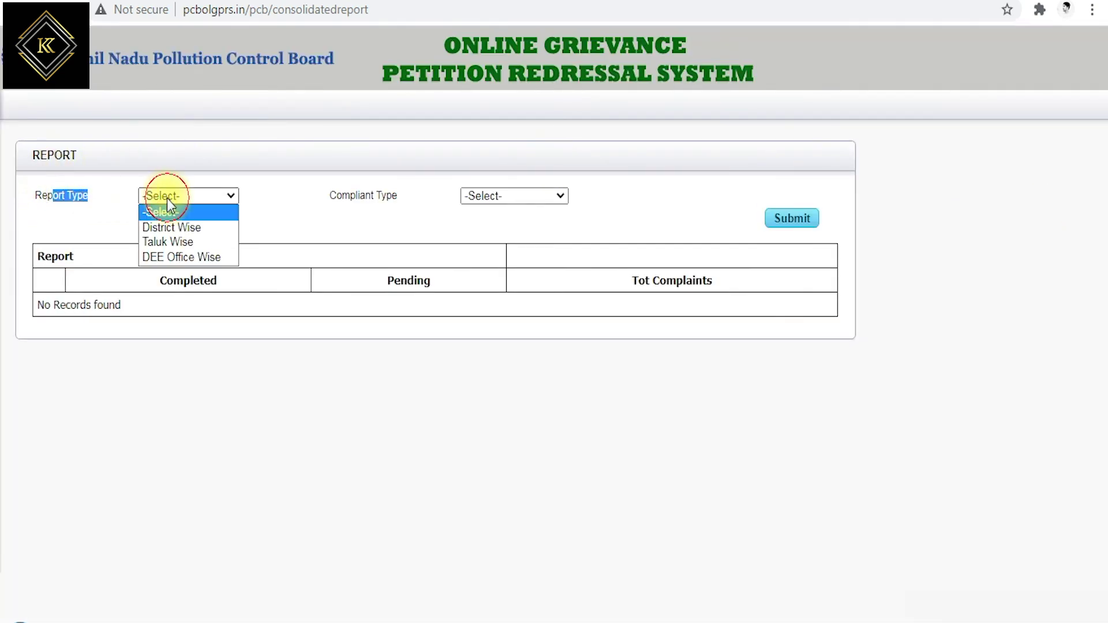
click(209, 227)
click(479, 199)
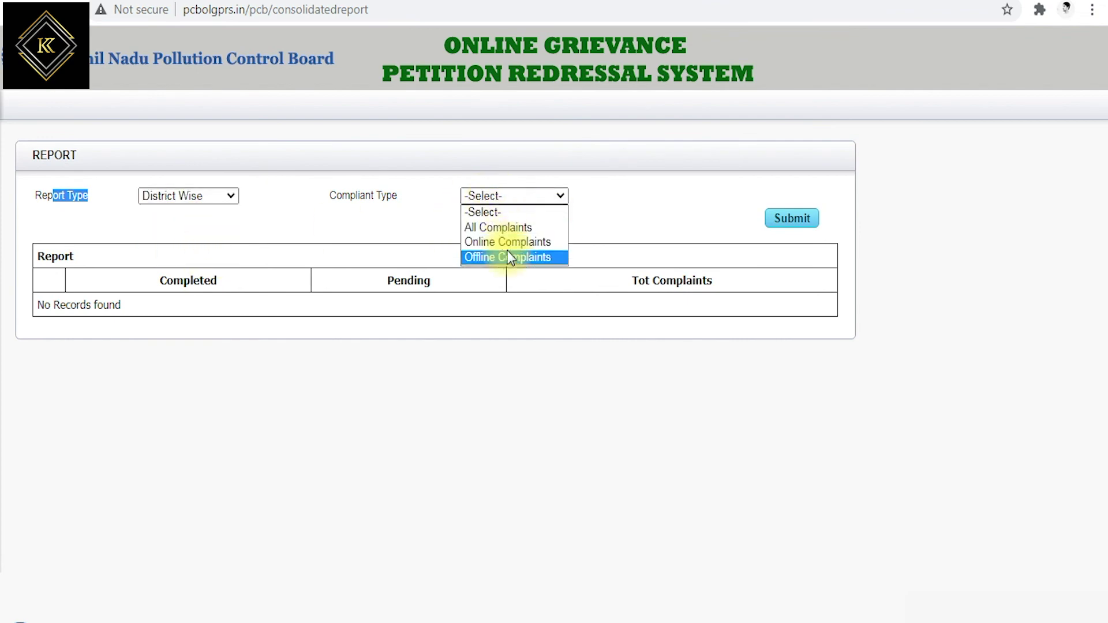
click(505, 225)
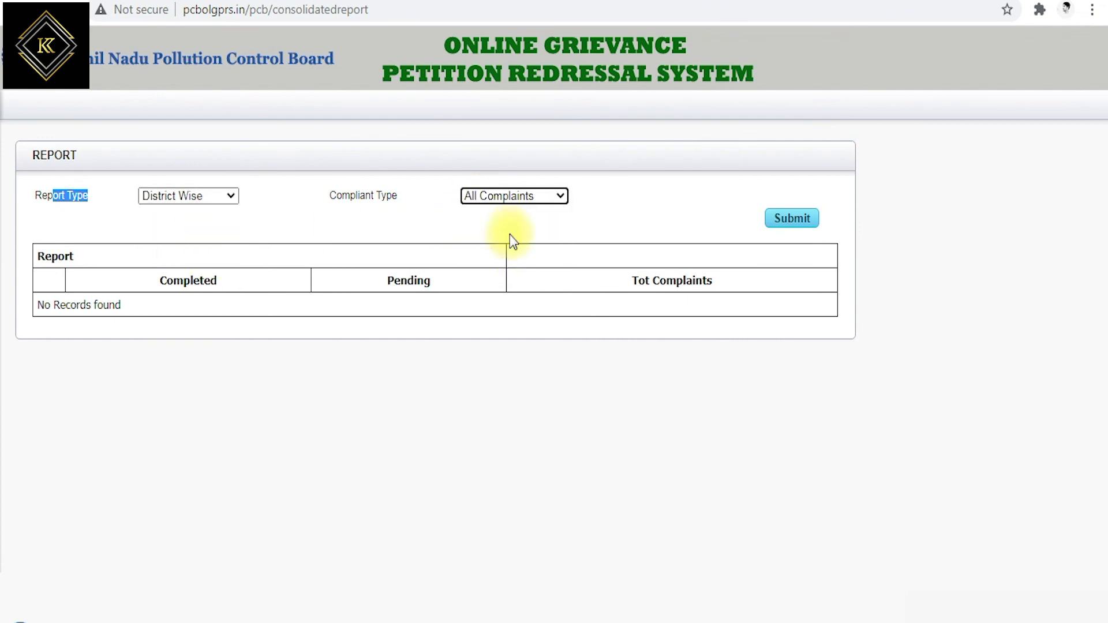
click(792, 219)
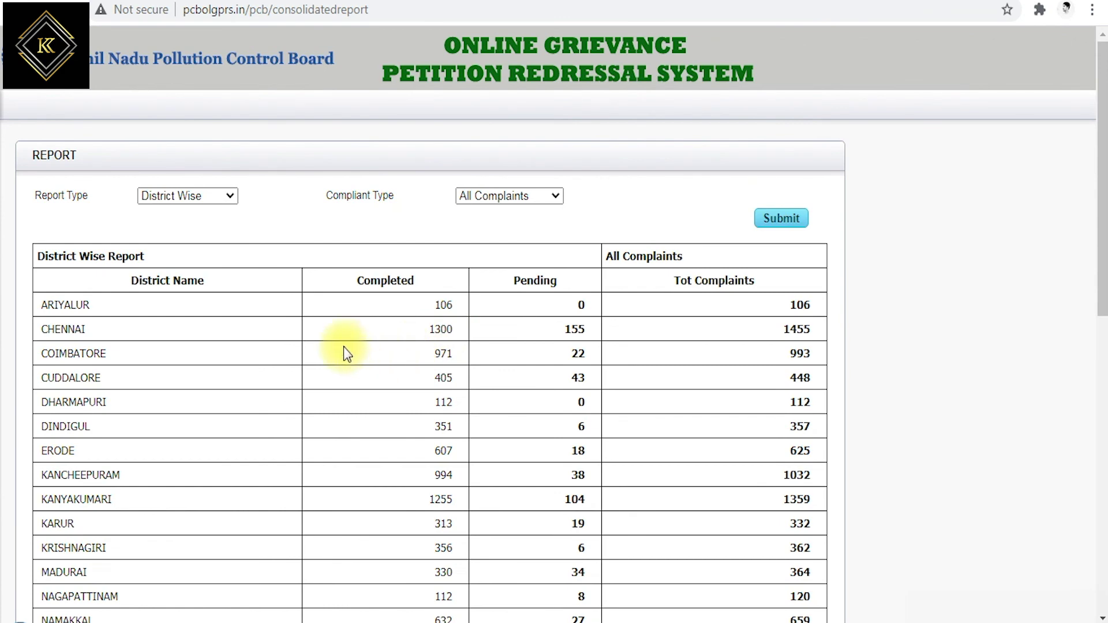
Review the district rows: 15696 completed, 1186 pending, 16882 total complaints
scroll(240, 341, down, 10)
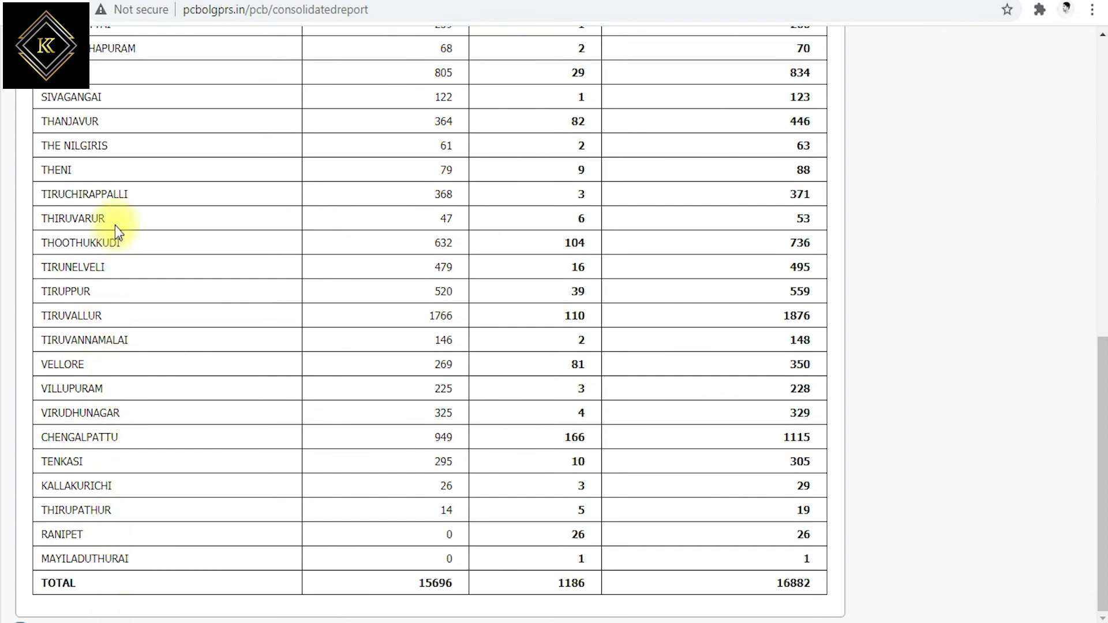
drag(126, 169, 606, 483)
scroll(605, 483, up, 10)
click(581, 462)
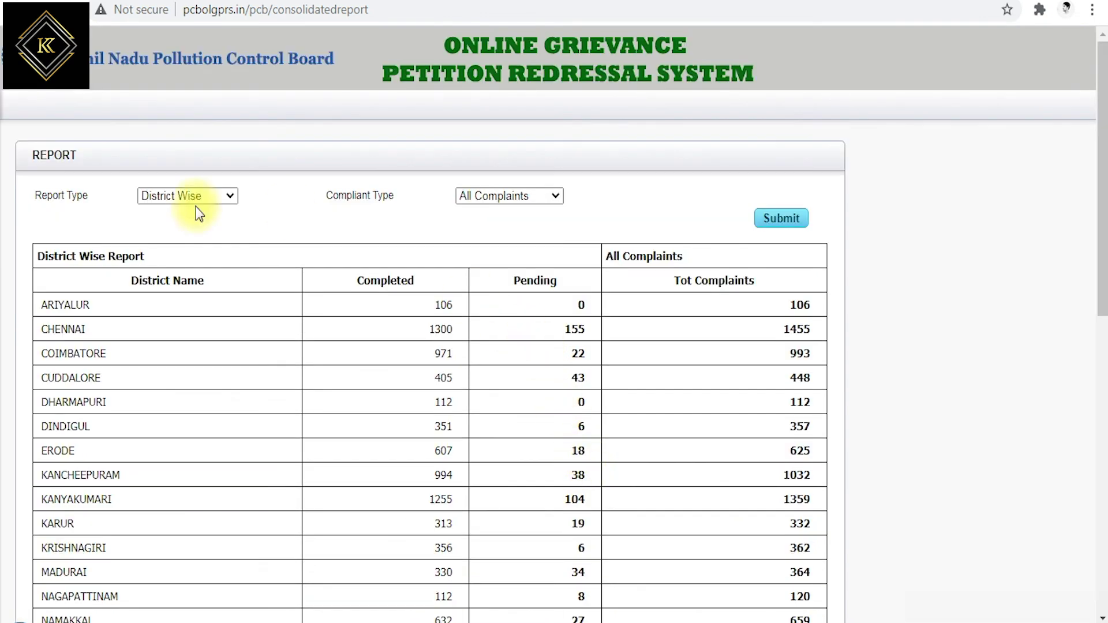